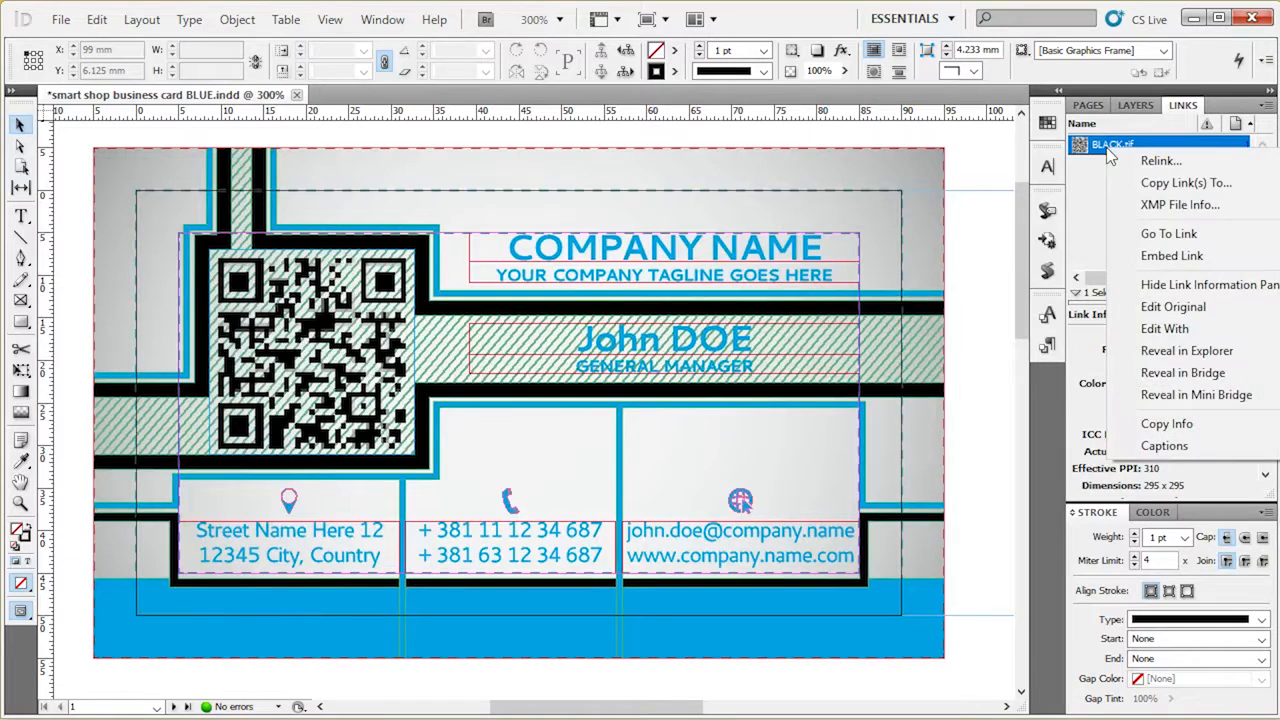
click(1098, 174)
click(312, 290)
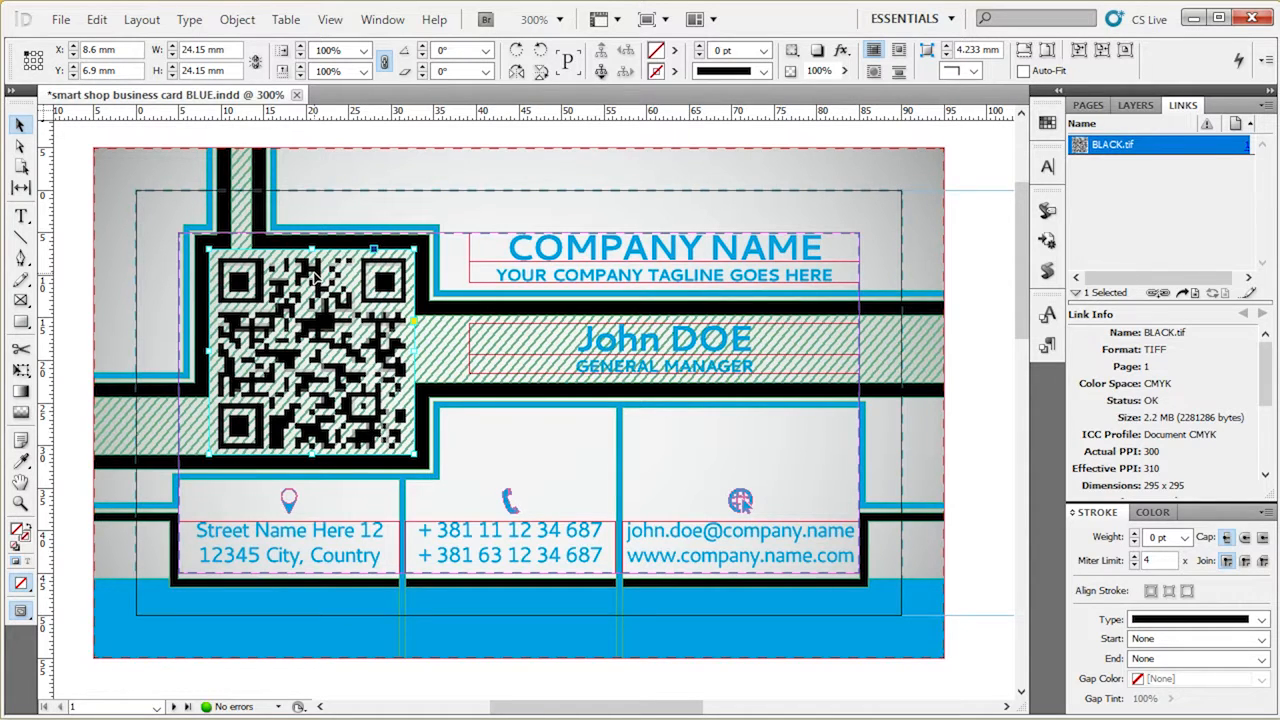
right_click(1158, 153)
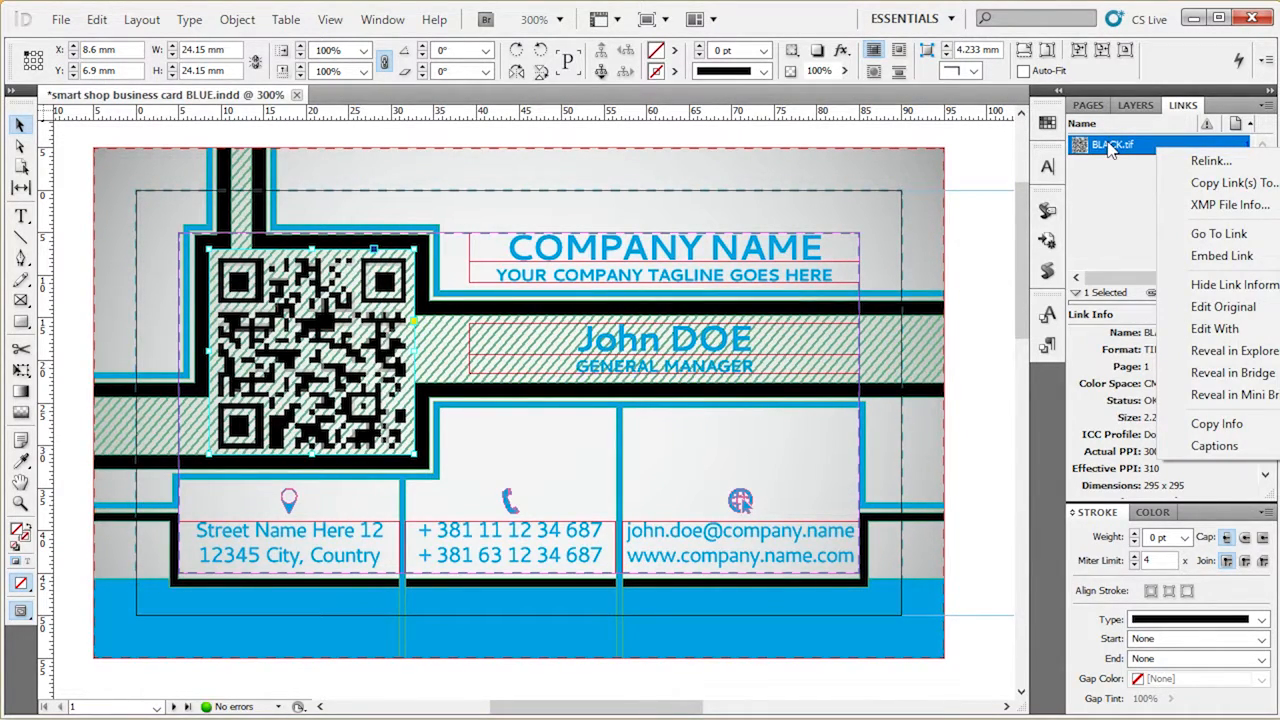
click(1117, 178)
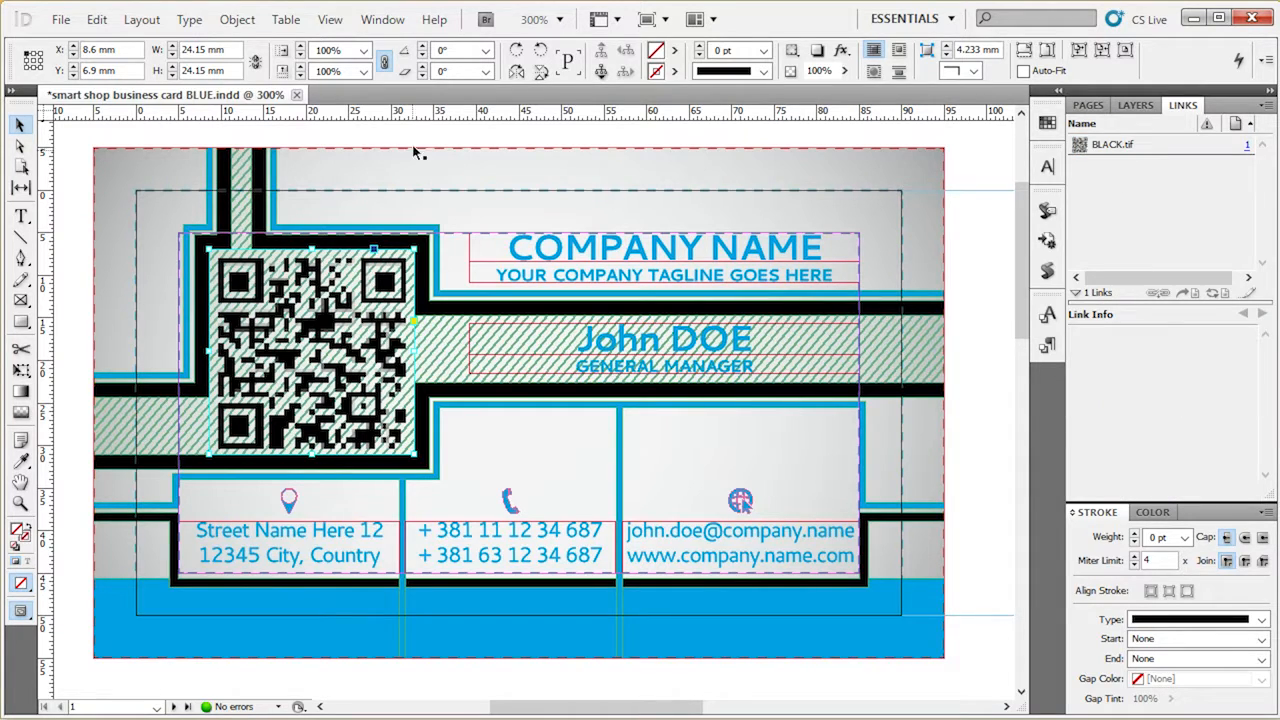
click(395, 24)
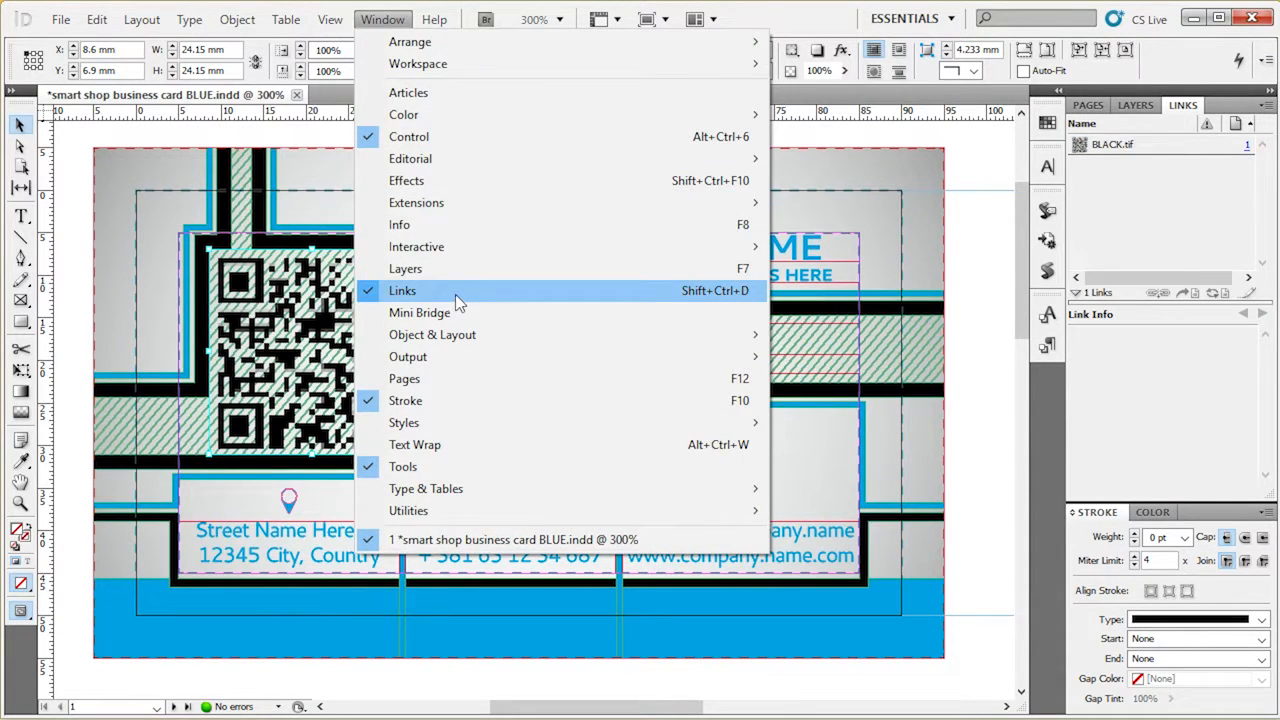
click(1205, 170)
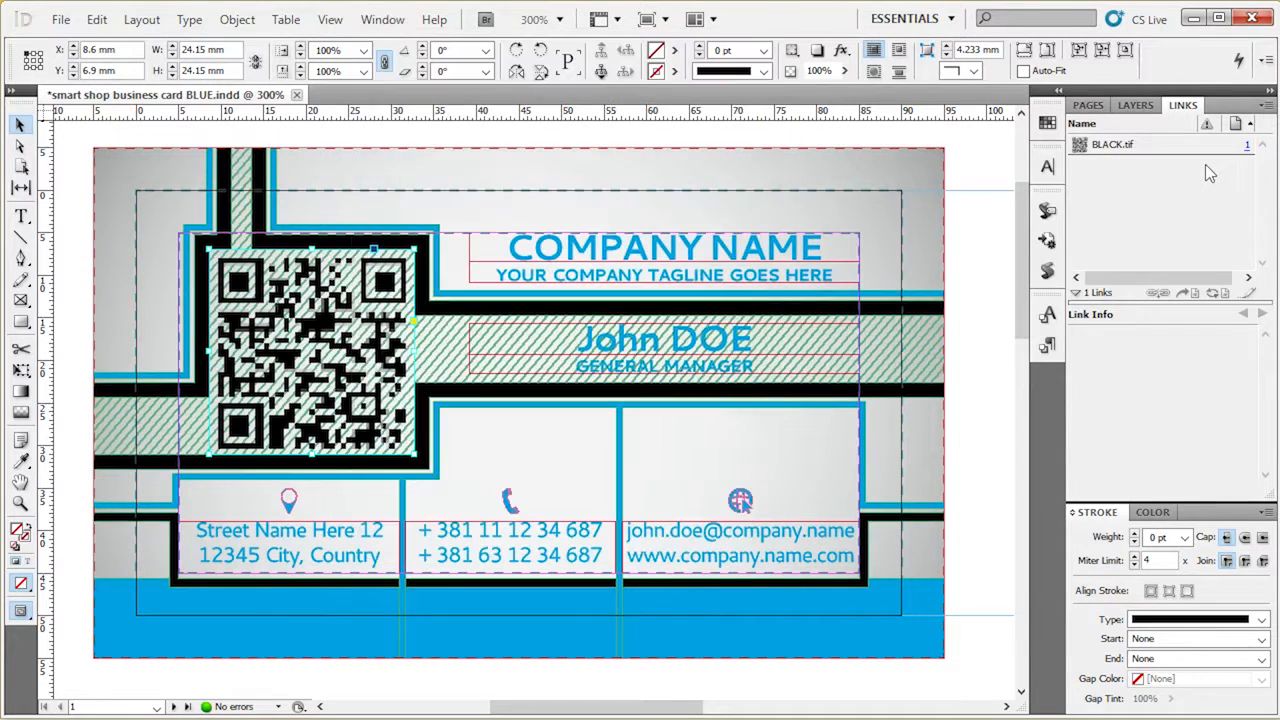
- Relink the BLACK.tif QR code image to the green BLACK file in the QR CODE folder
right_click(1107, 146)
click(1090, 147)
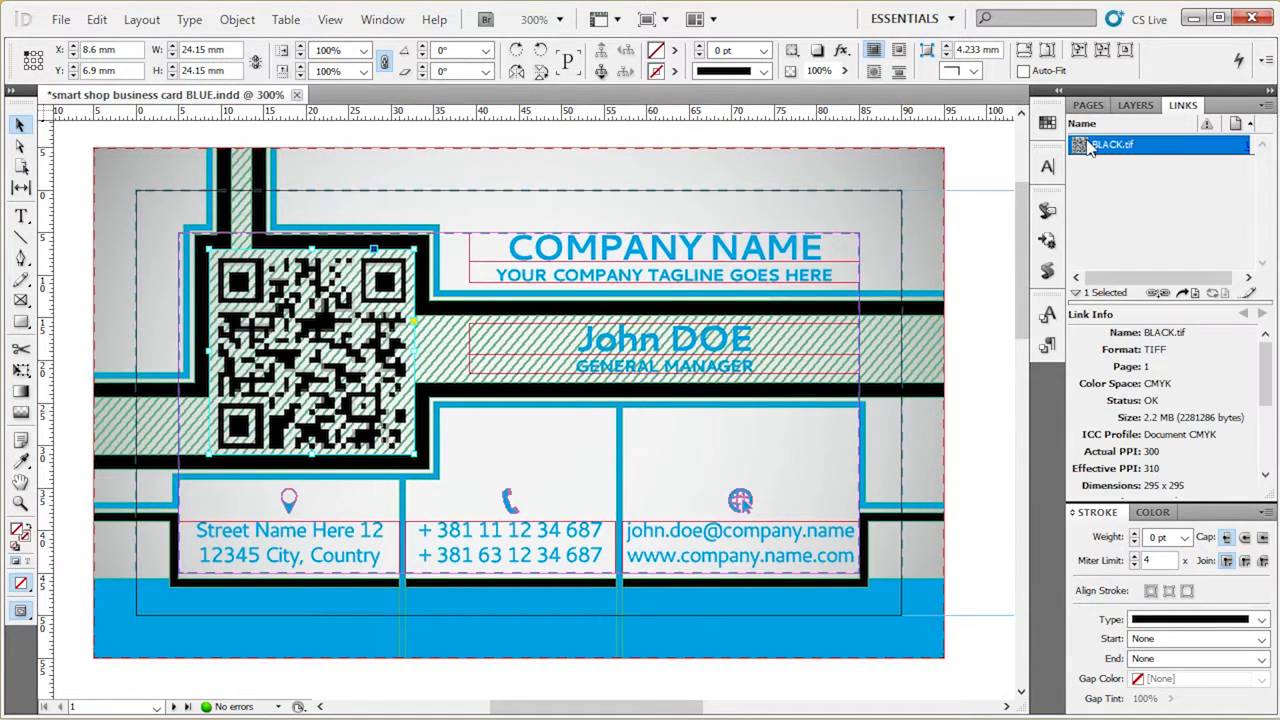
right_click(1107, 147)
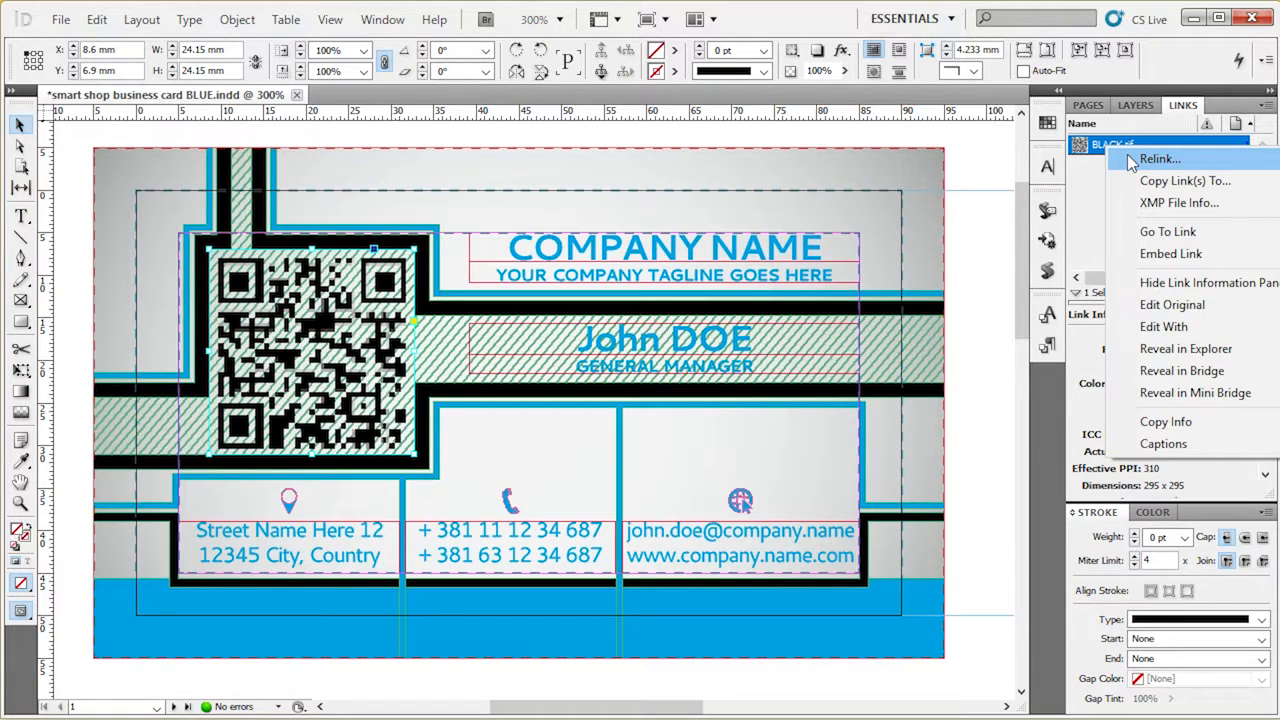
click(1131, 160)
click(538, 178)
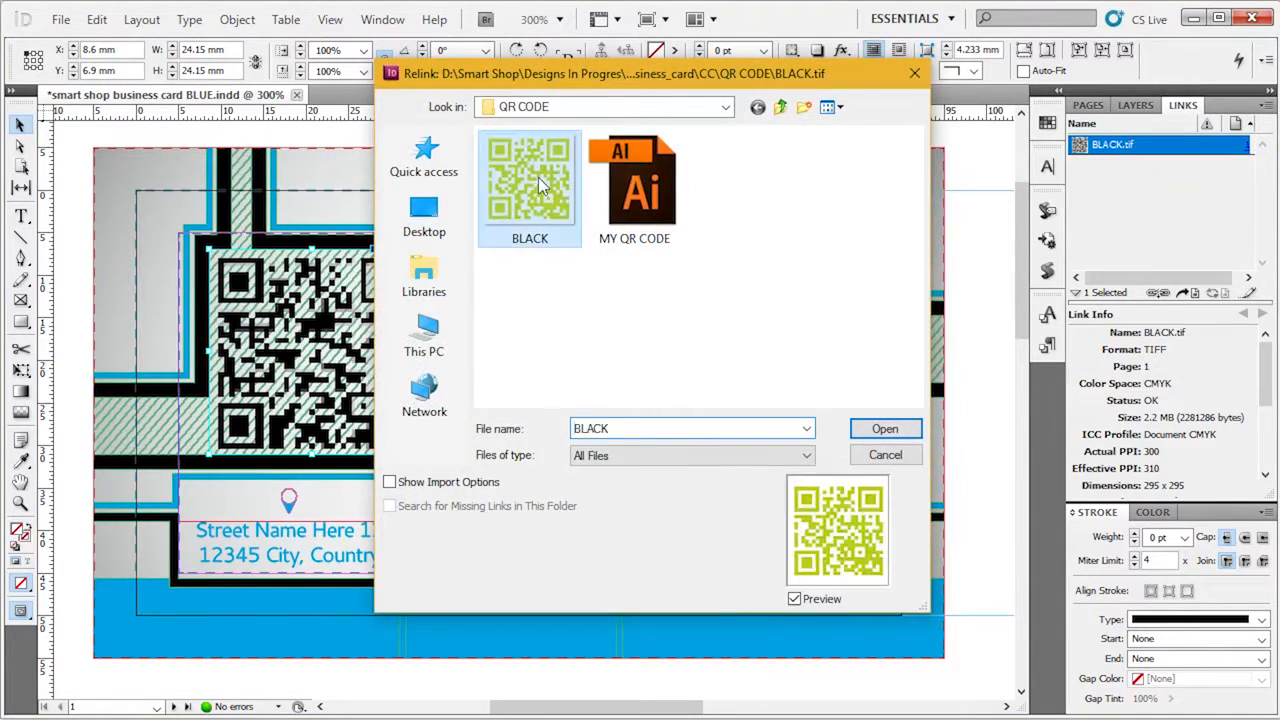
double_click(538, 177)
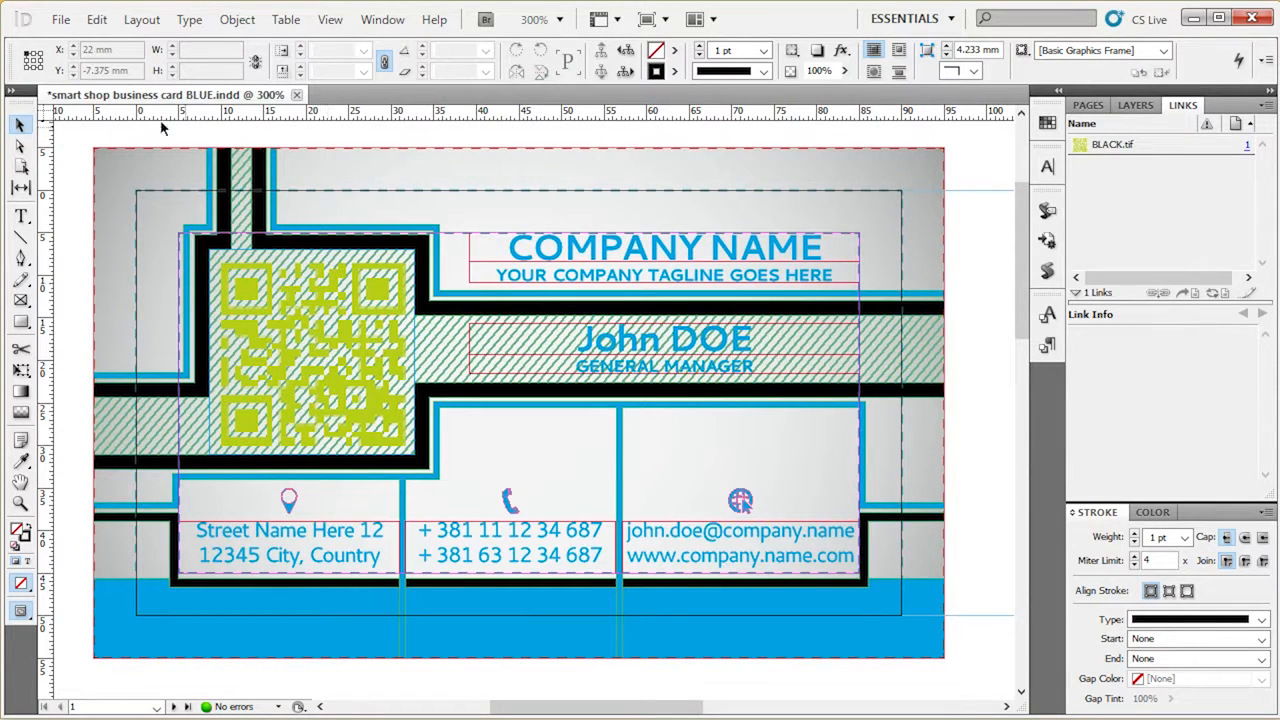
click(312, 352)
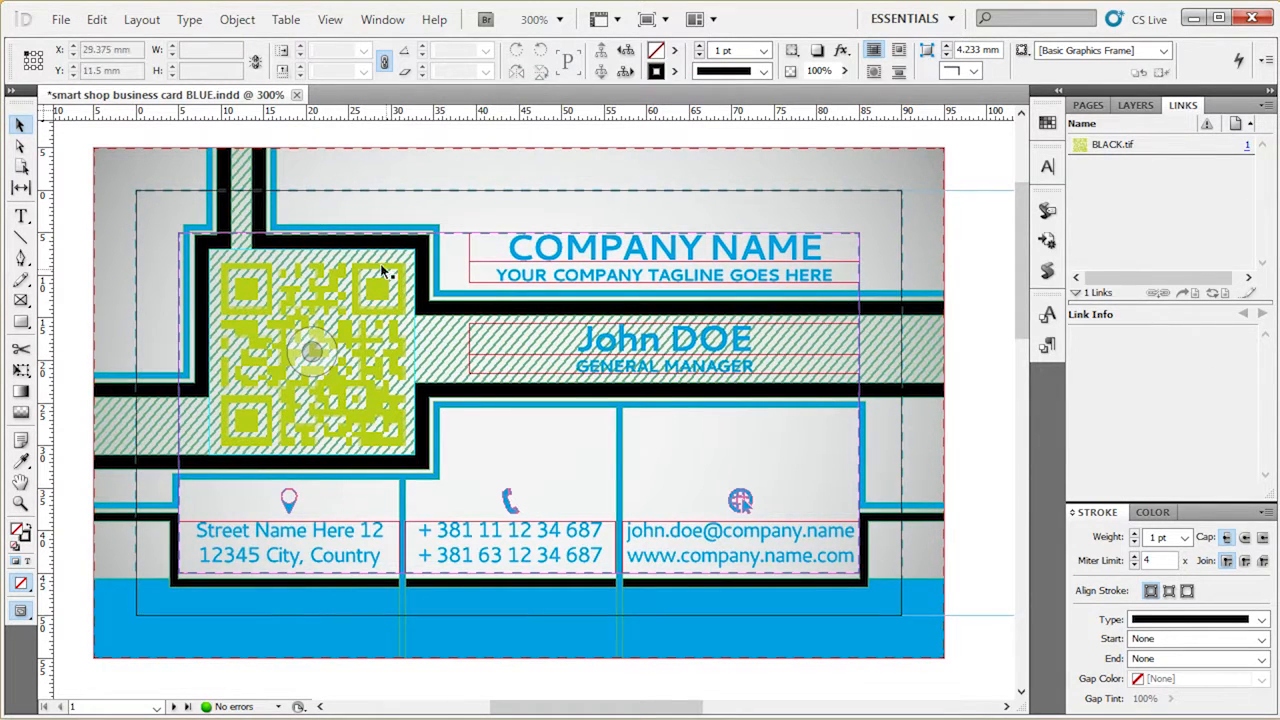
double_click(335, 294)
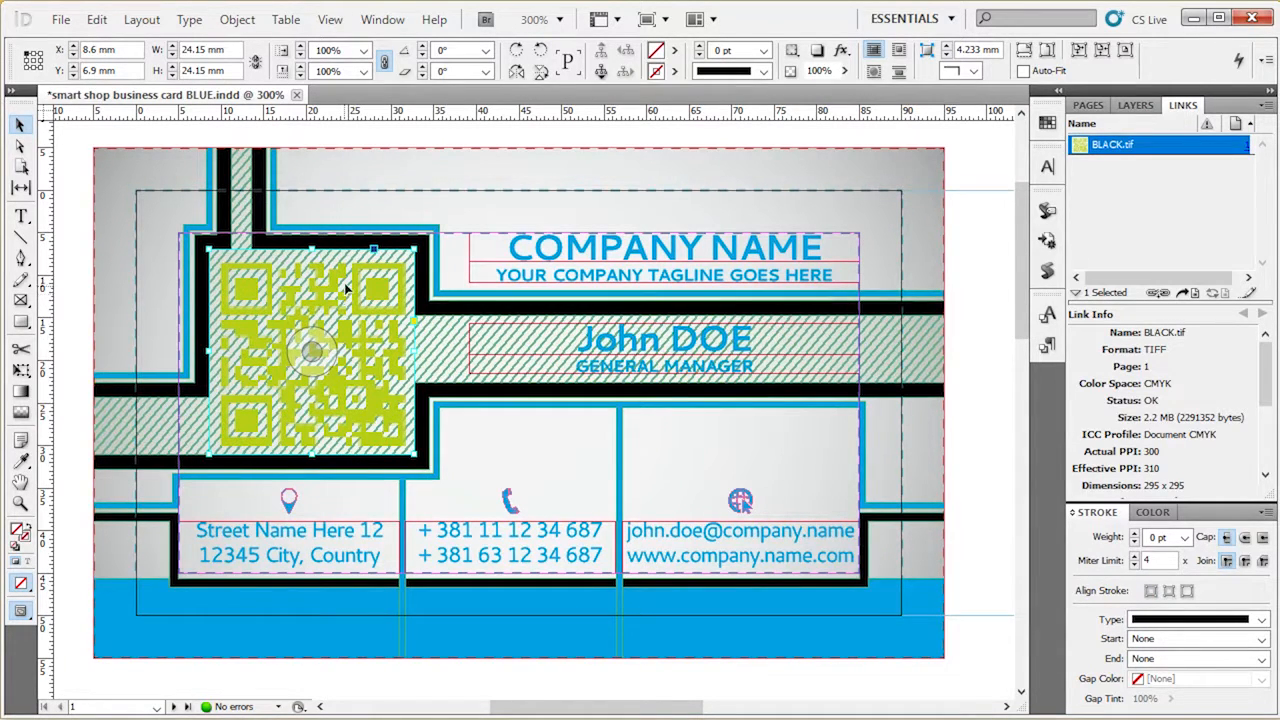
key(Escape)
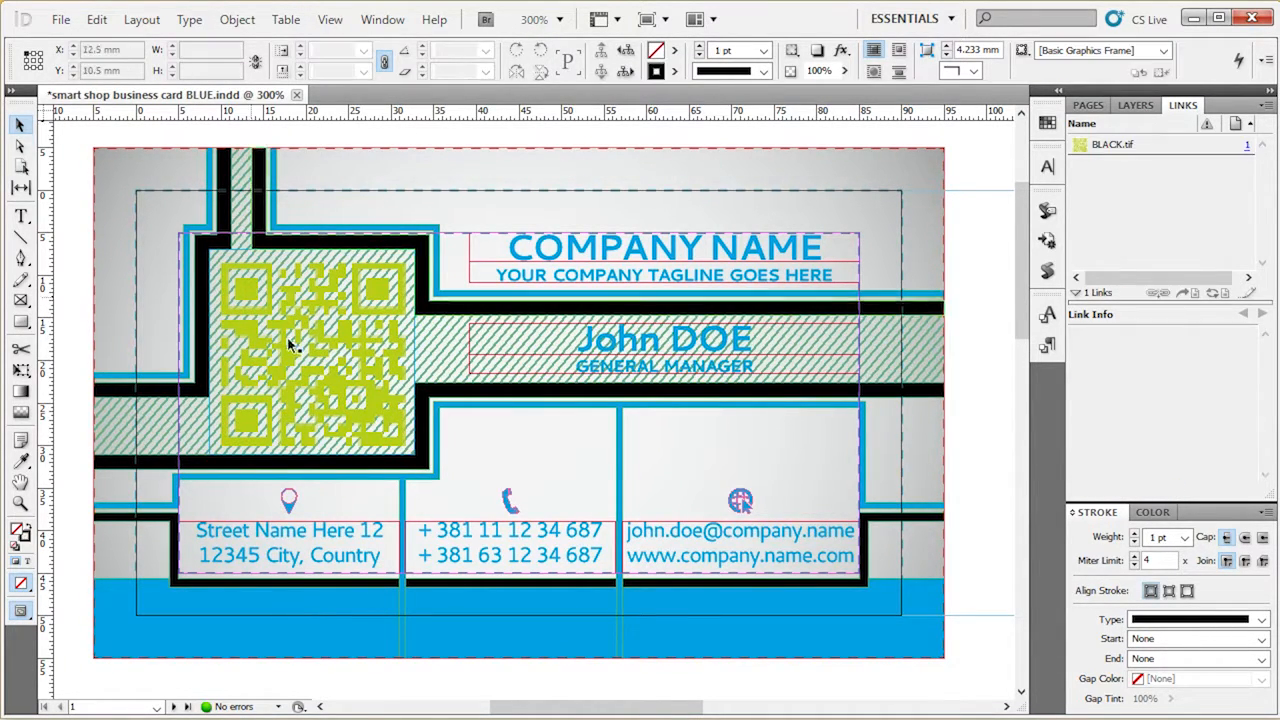
double_click(375, 292)
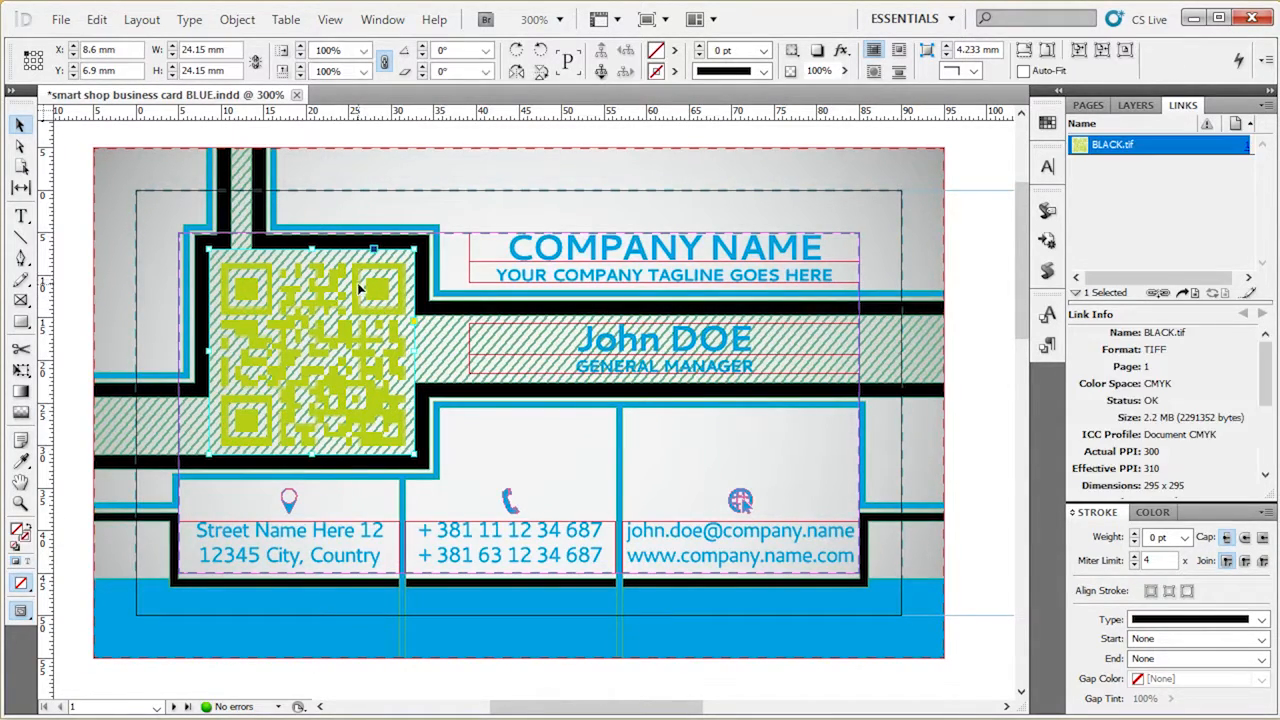
click(408, 140)
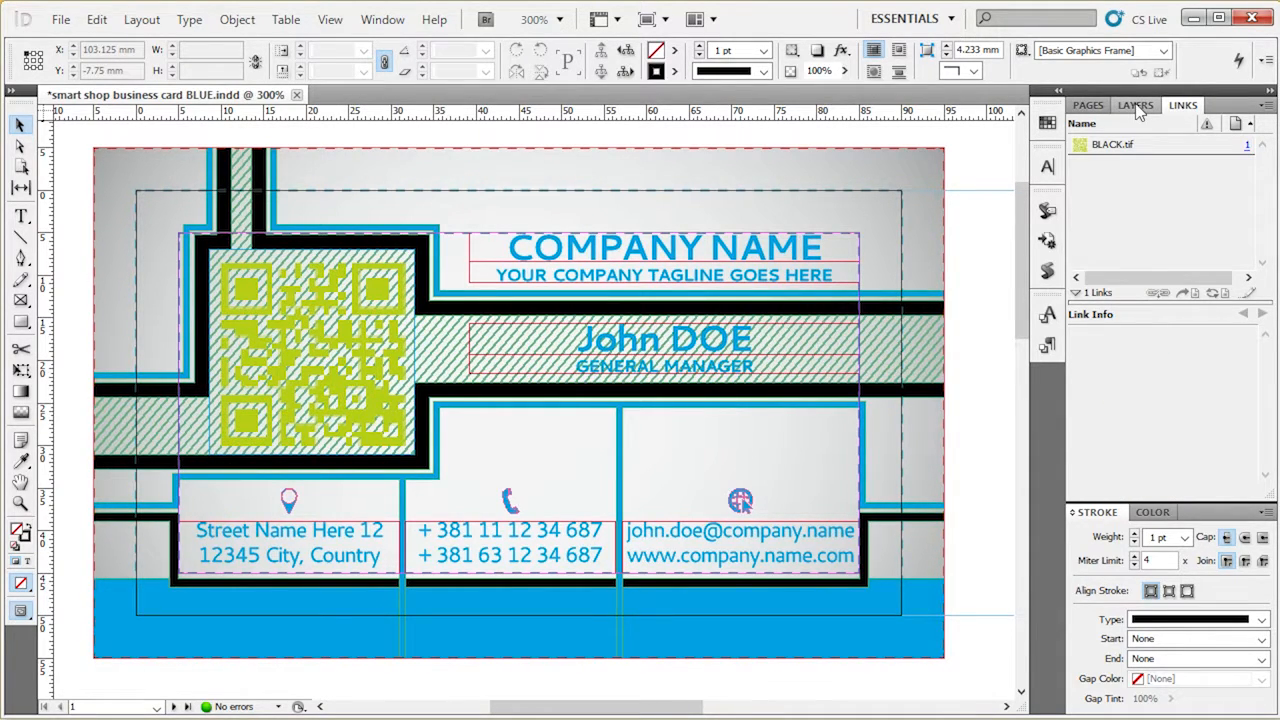
click(1090, 106)
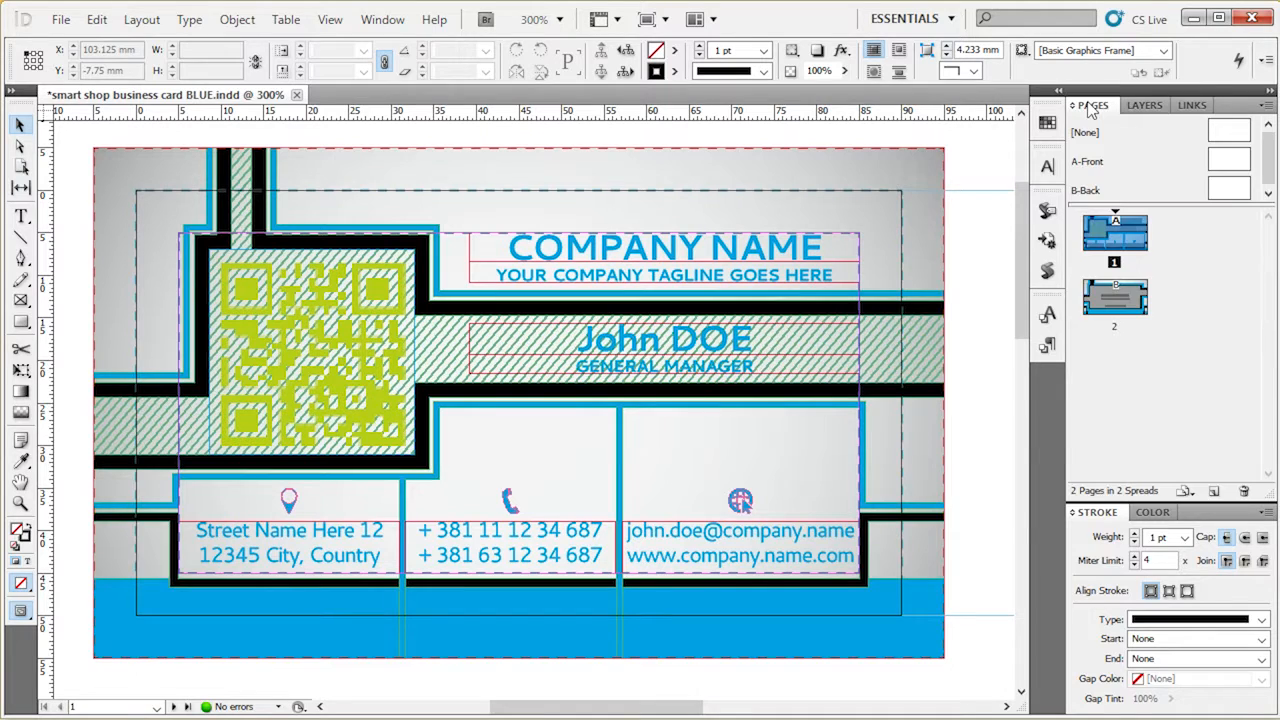
- Isolate the print info and info box layers by hiding the text, icons, QR code and design layers
click(1145, 106)
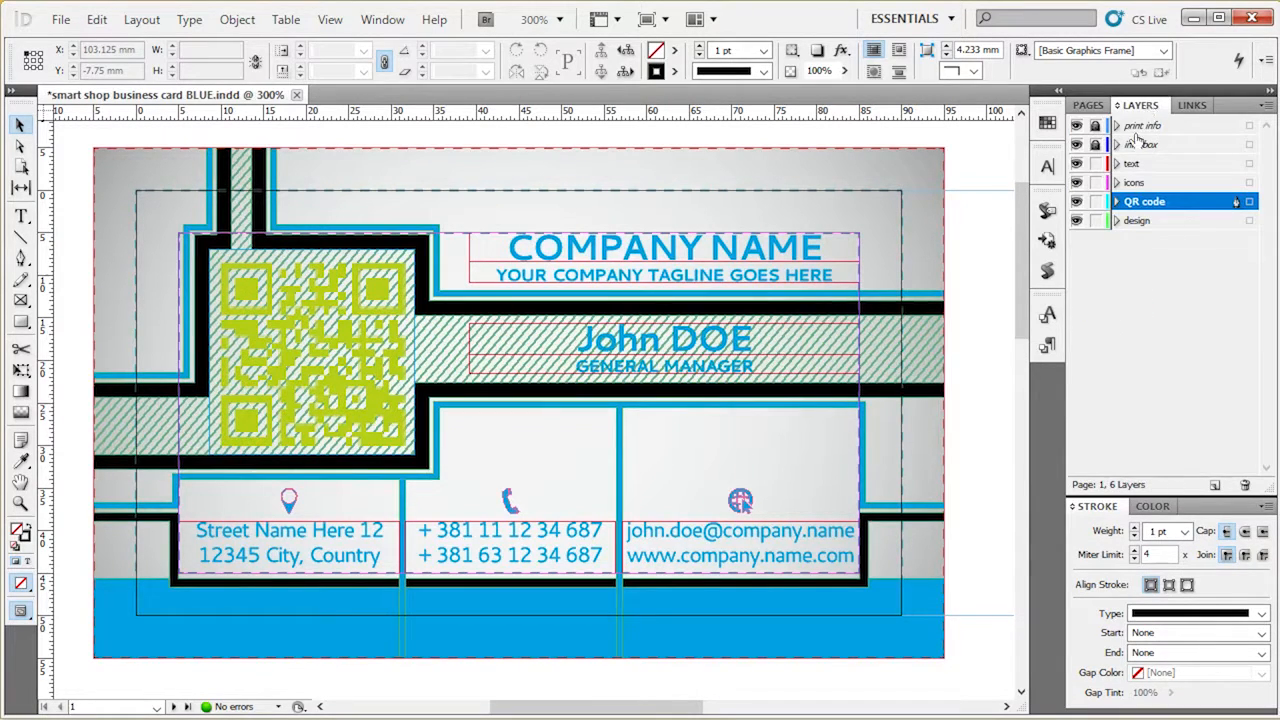
click(1140, 126)
alt+click(1077, 126)
alt+click(1077, 145)
click(1077, 126)
drag(996, 277, 369, 289)
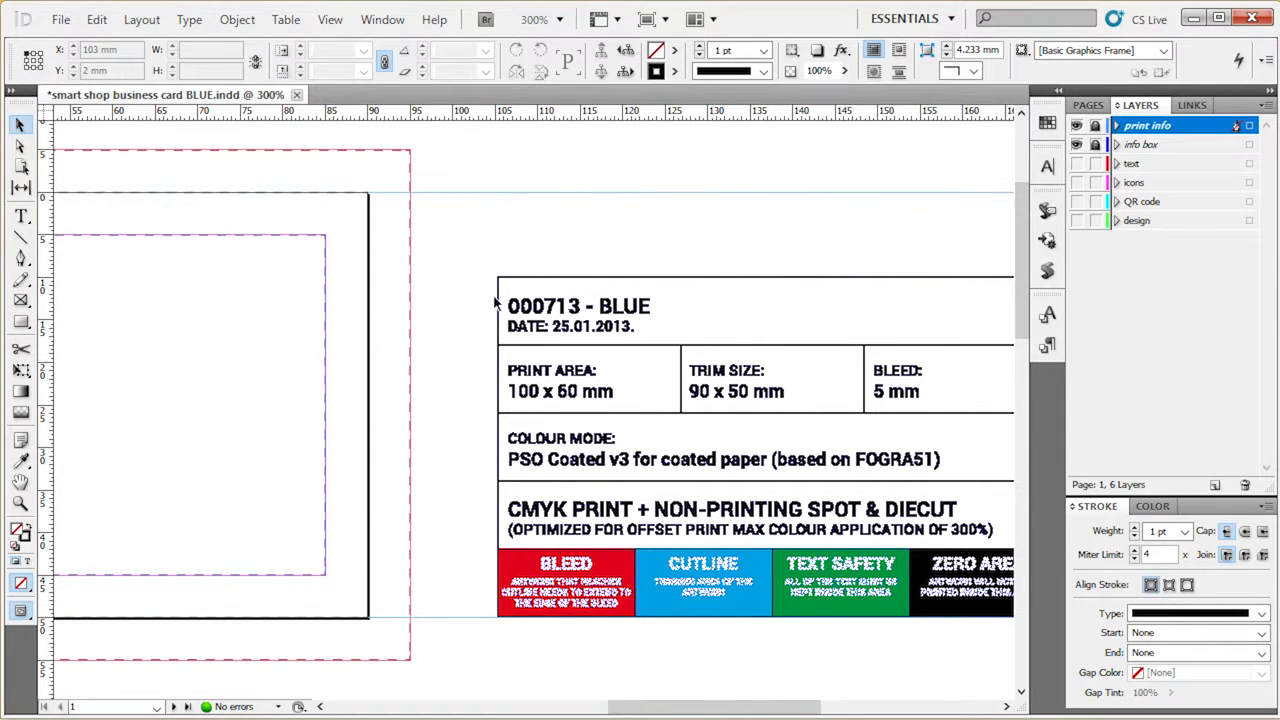
- Hide the frame edges in the document view
click(331, 20)
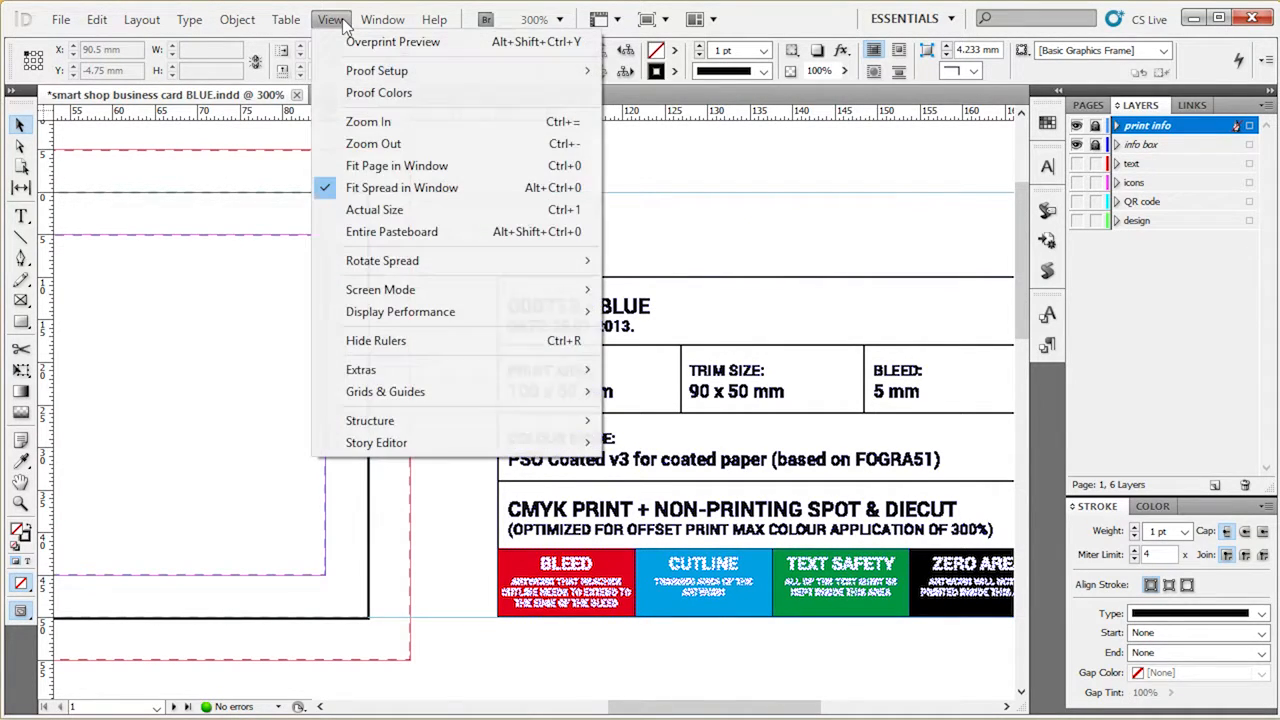
mouse_move(422, 373)
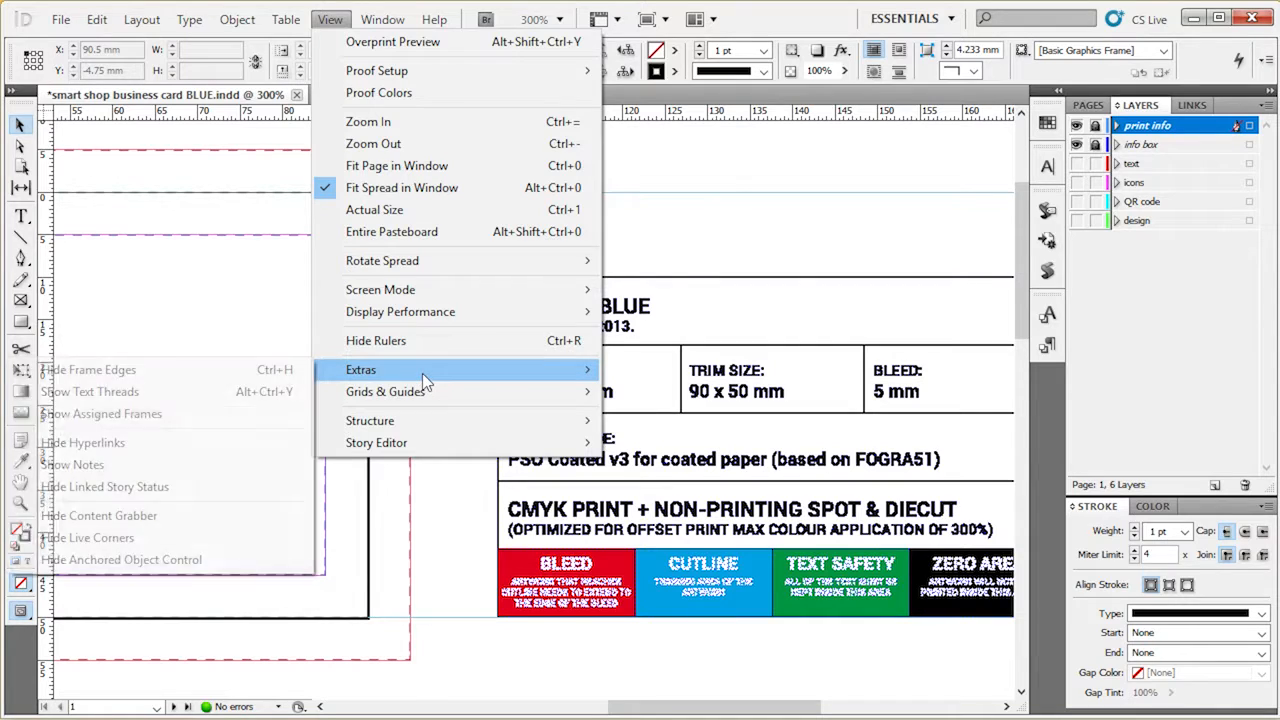
click(141, 370)
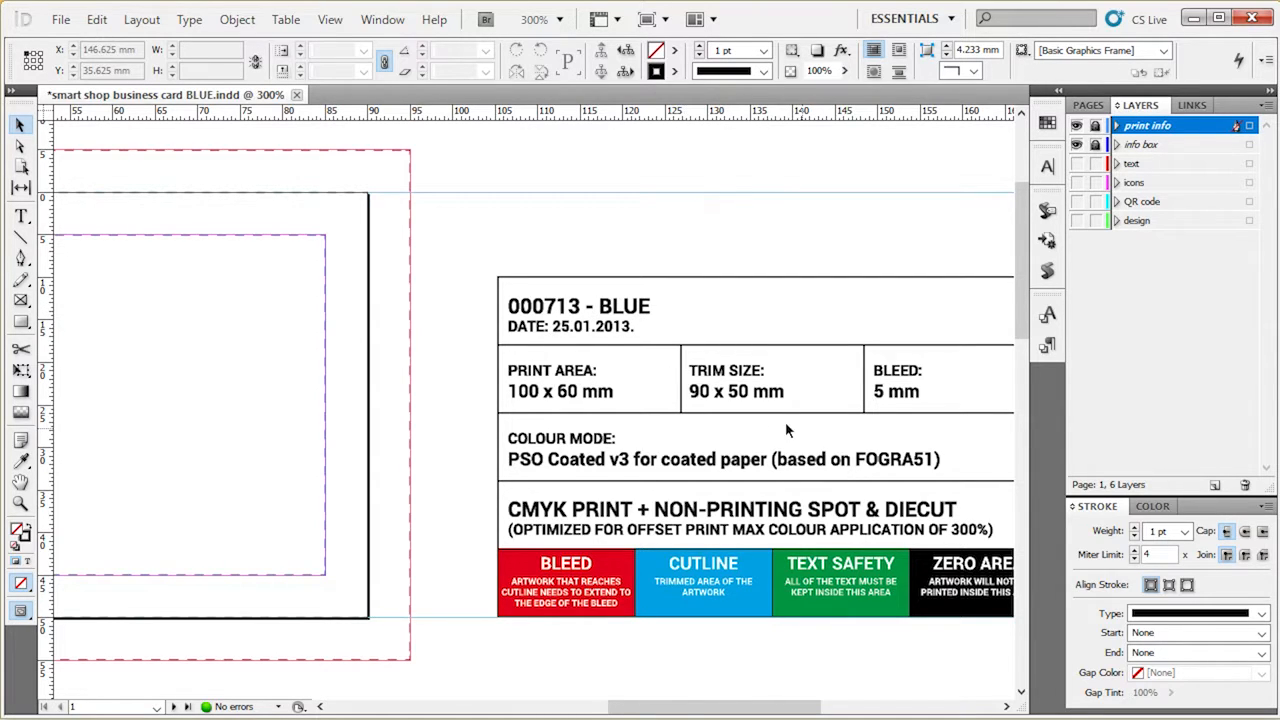
- Hide the print info and info box layers and show the text, icons, QR code and design layers
drag(476, 405, 630, 402)
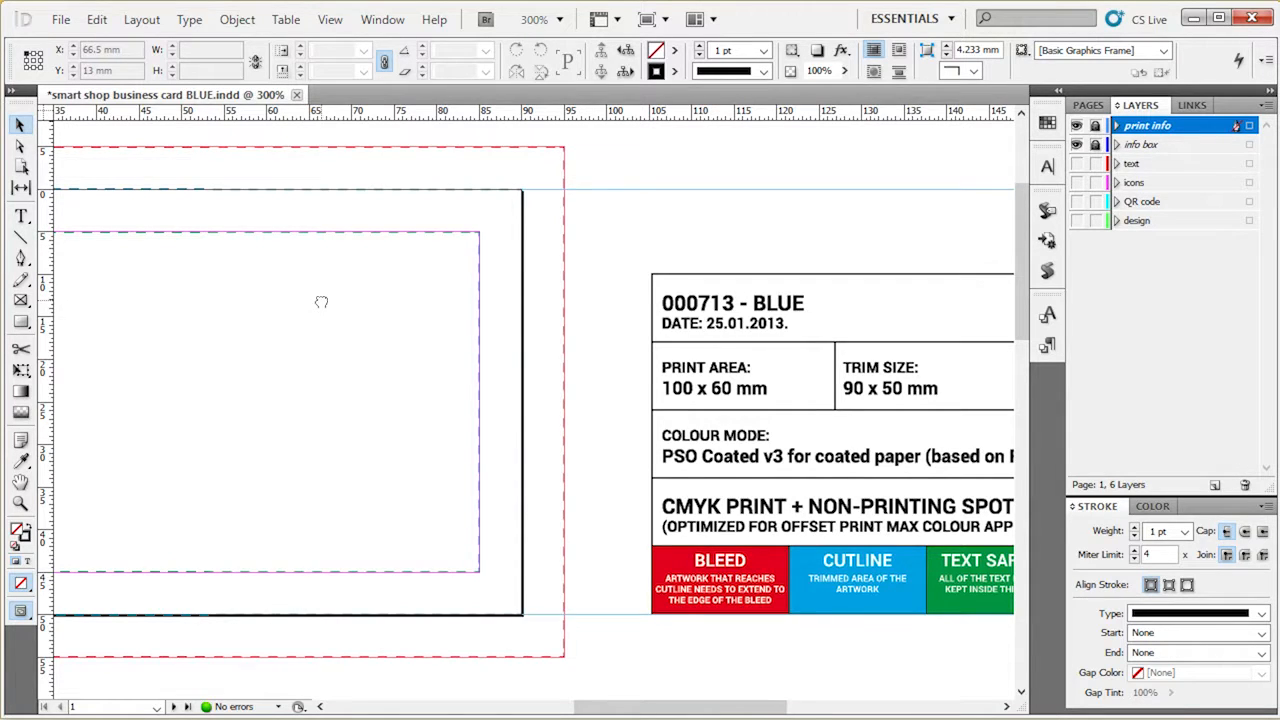
drag(323, 297, 711, 364)
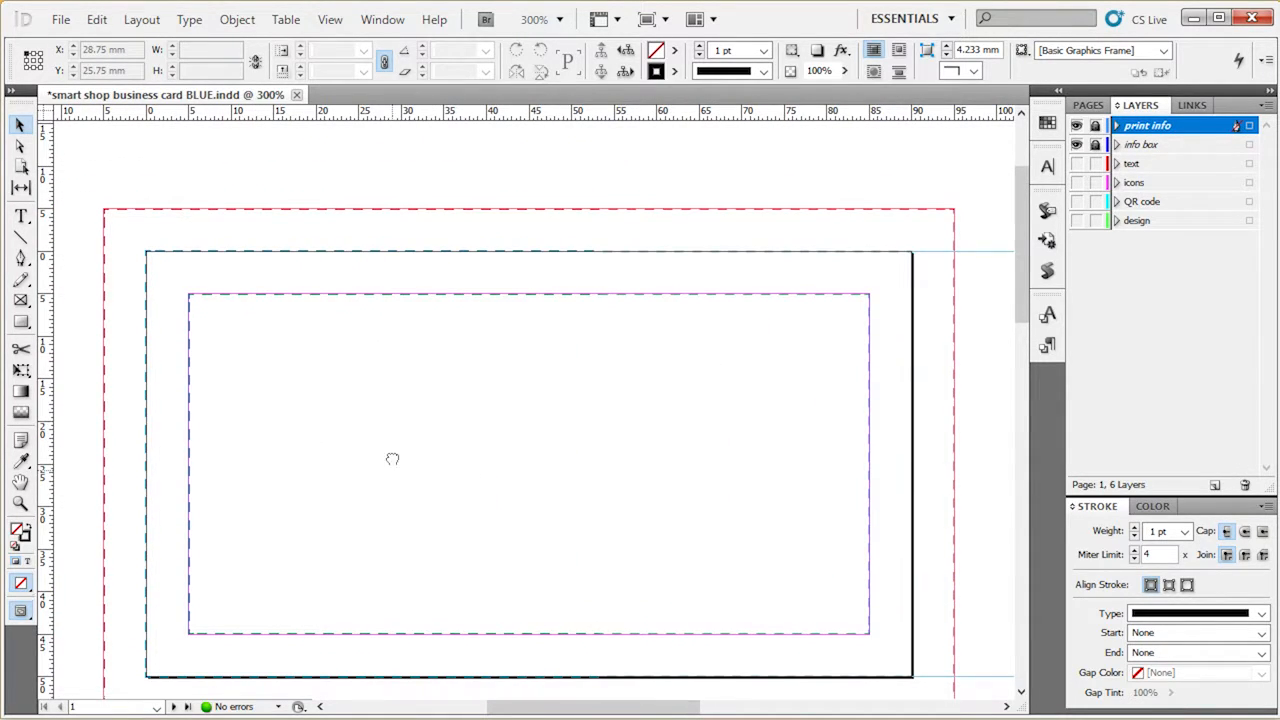
drag(391, 466, 400, 394)
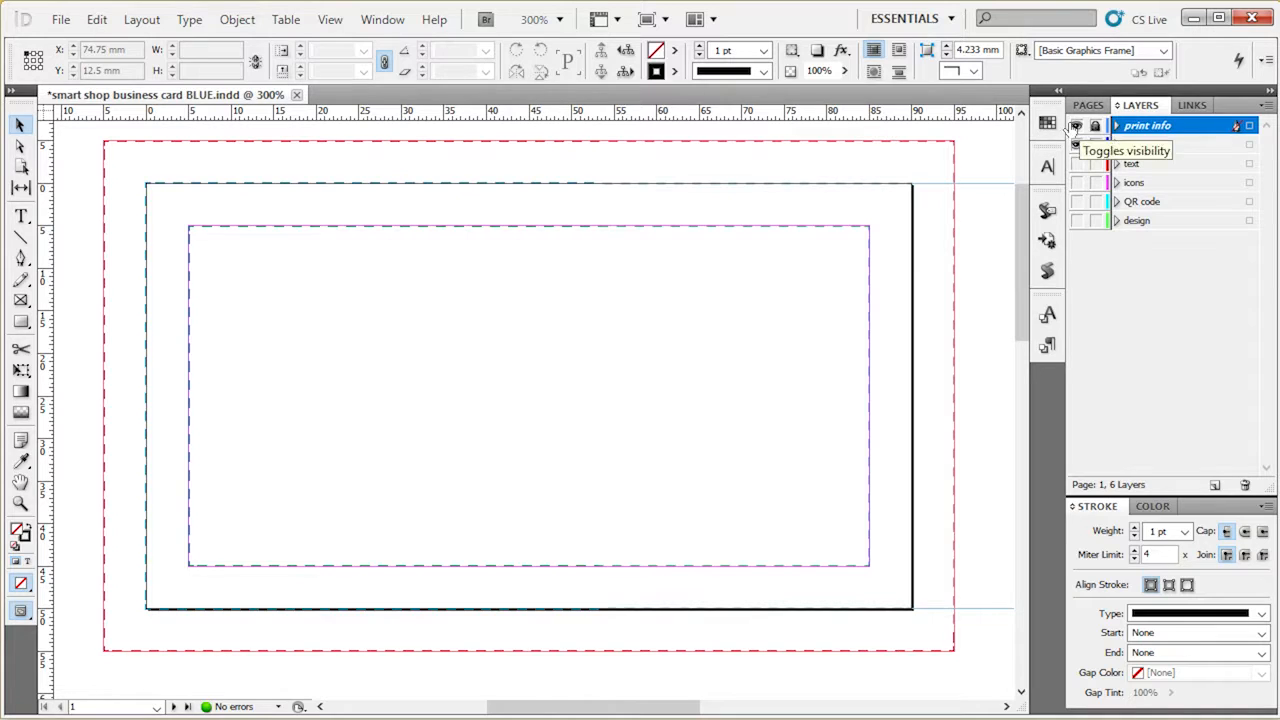
drag(1077, 125, 1077, 144)
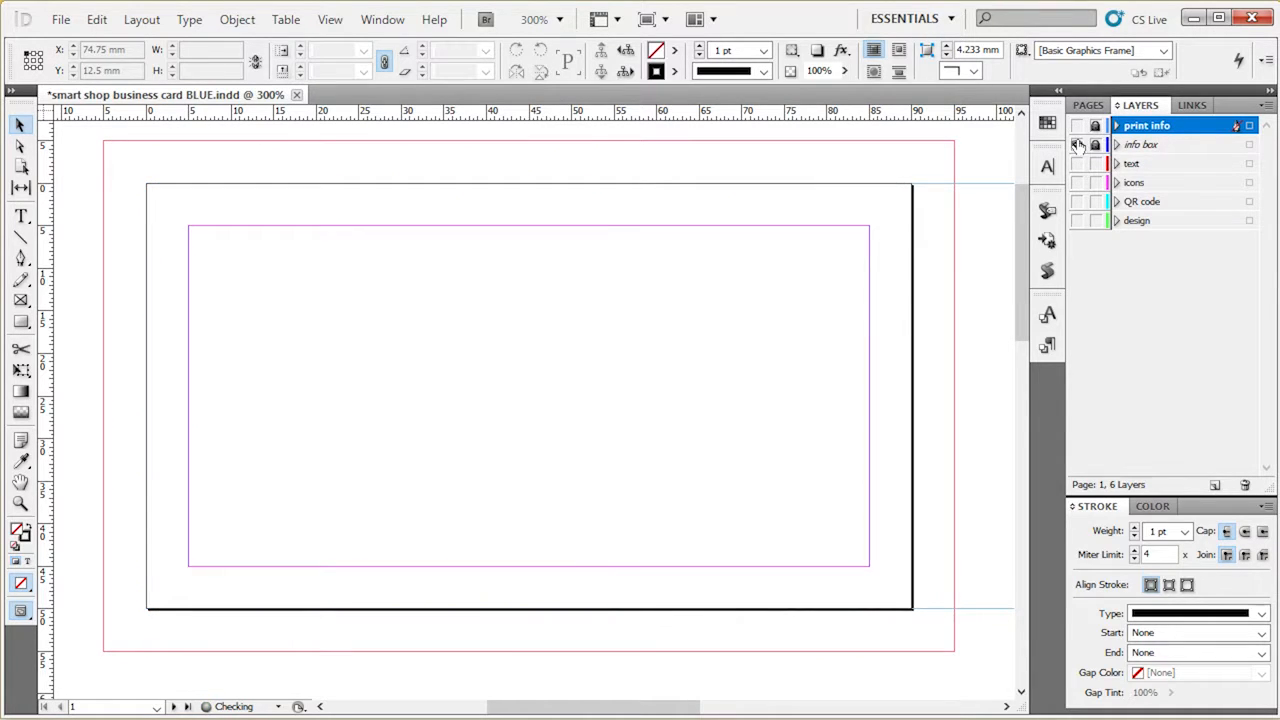
alt+click(1080, 150)
alt+click(1080, 150)
drag(1077, 145, 1077, 125)
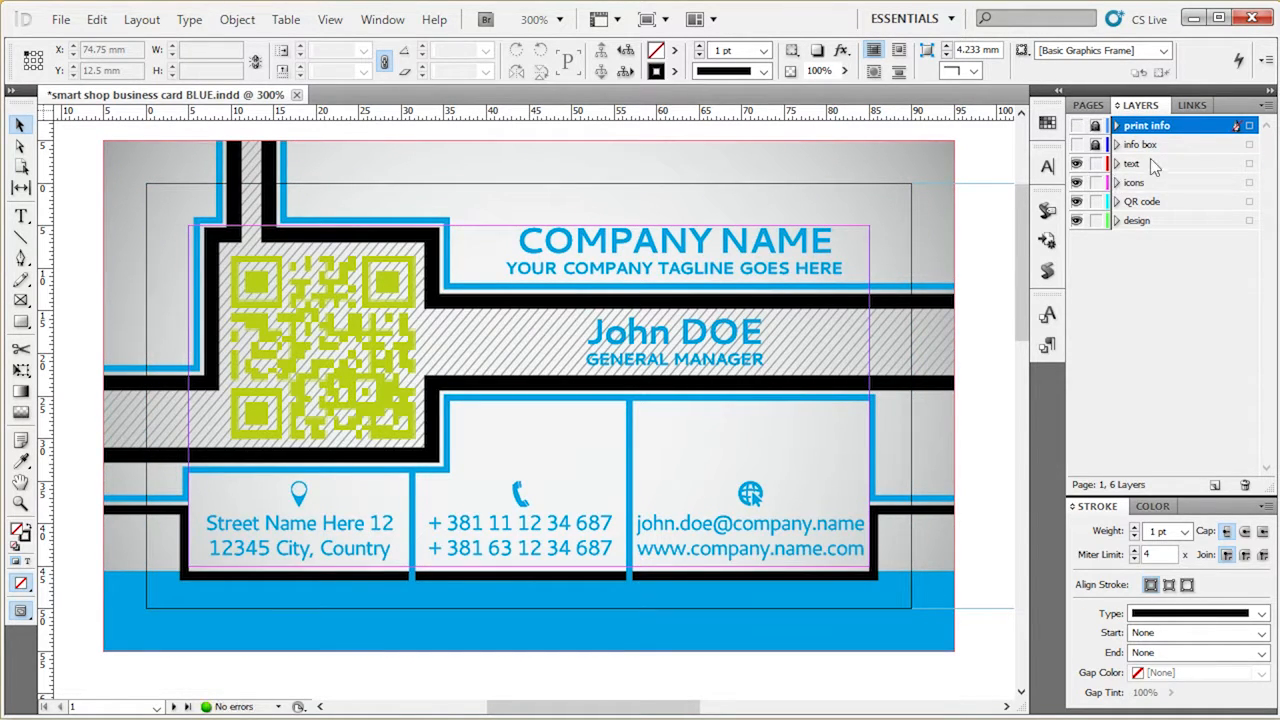
- Make the text layer active and go to page 1, the front of the business card
click(1150, 165)
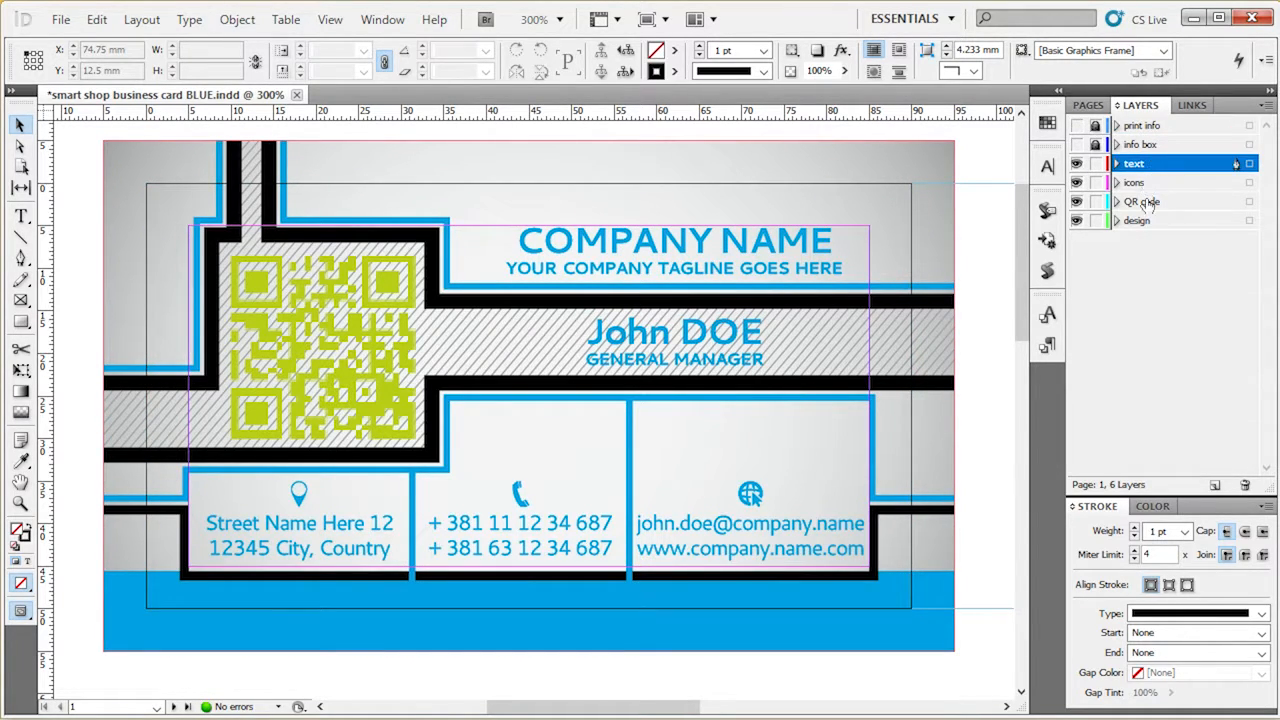
click(1088, 105)
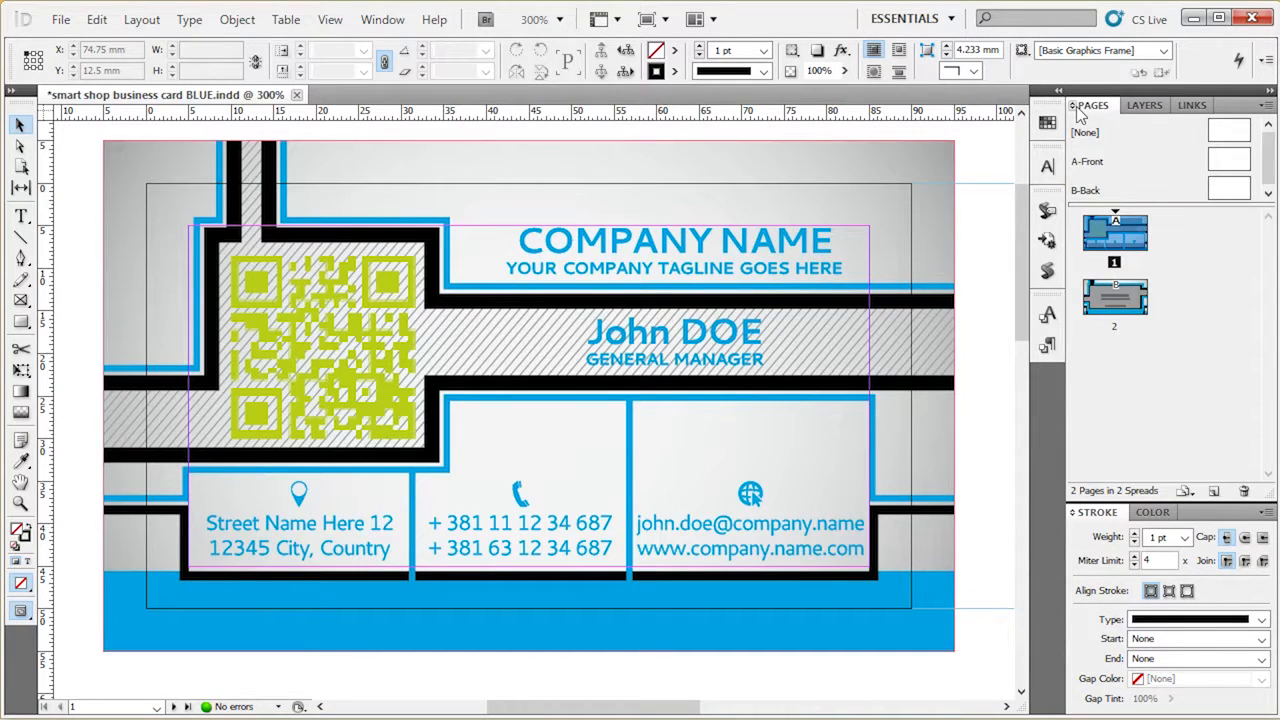
double_click(1135, 235)
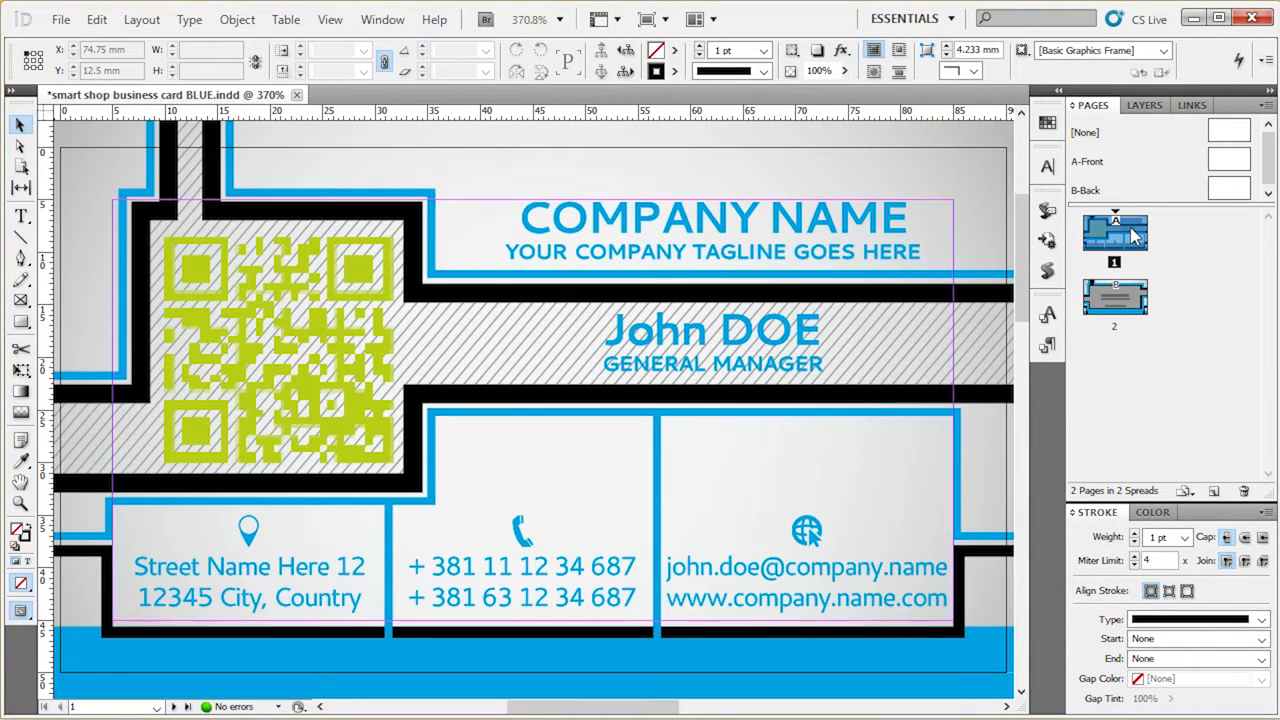
alt+scroll(380, 312, down, 1)
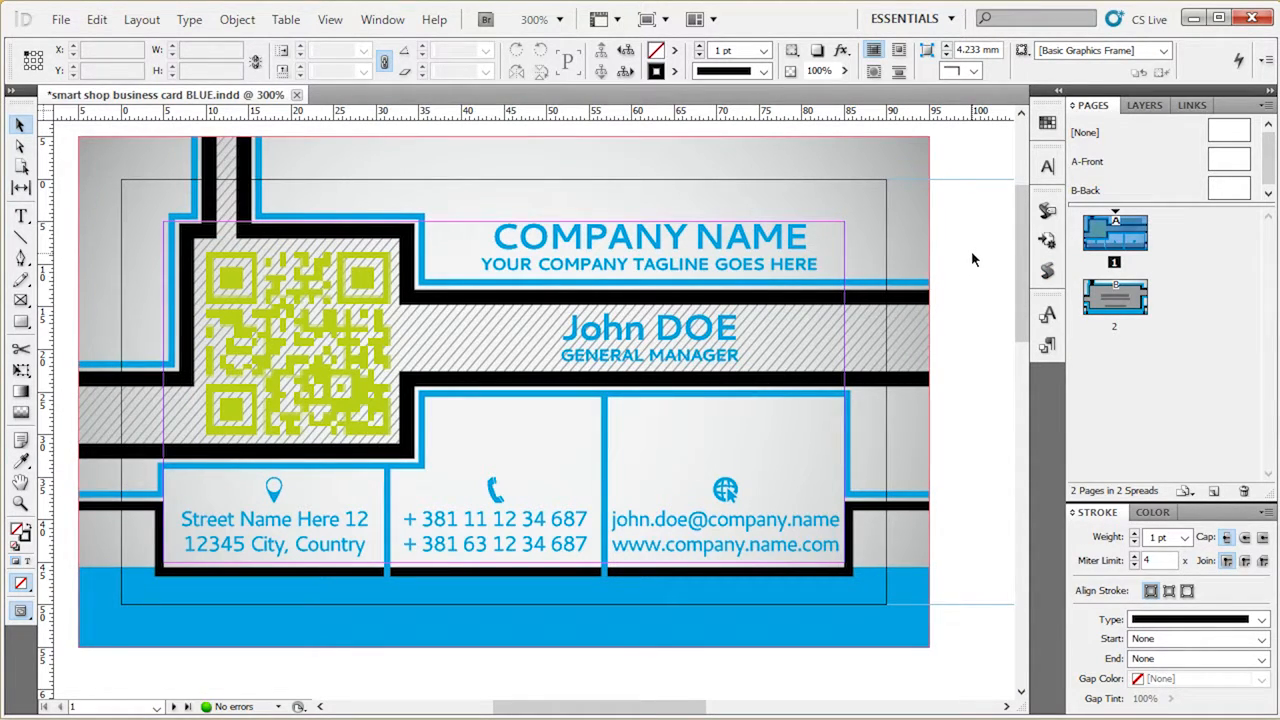
- Try filling the blue outline shape around the contact boxes with C 100, M 50, Y 0, K 0
click(918, 285)
click(443, 400)
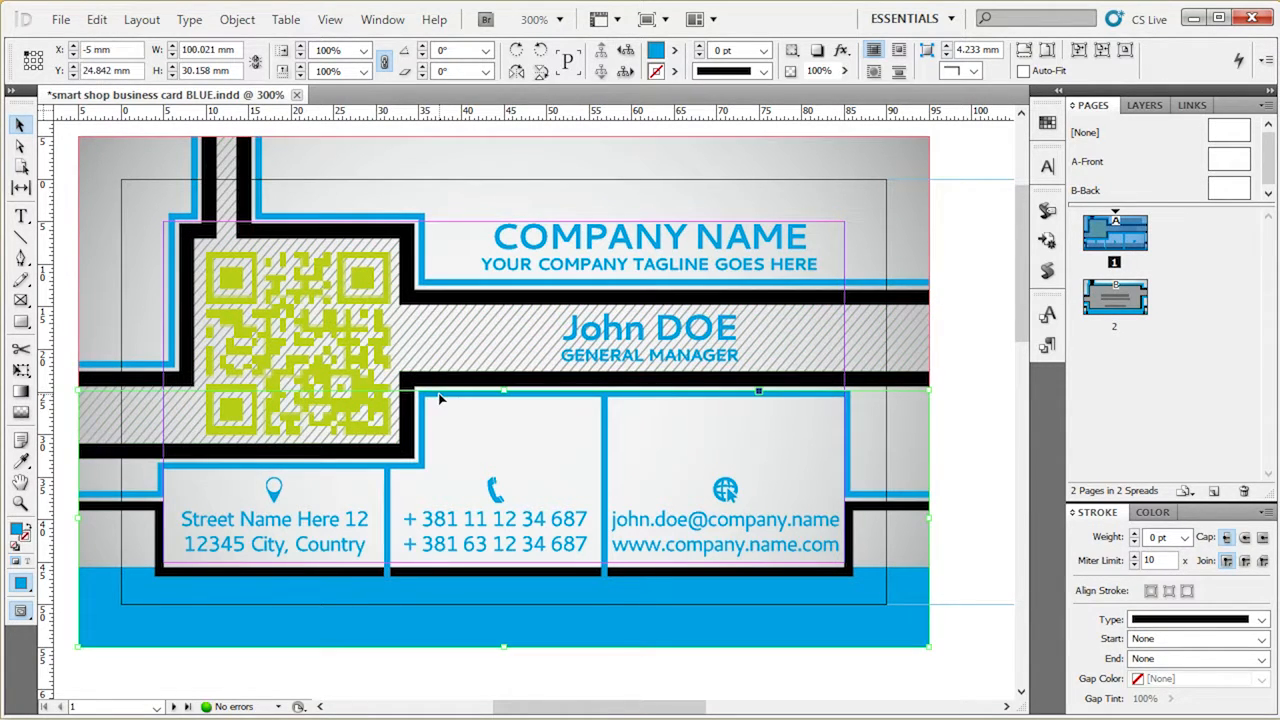
double_click(22, 537)
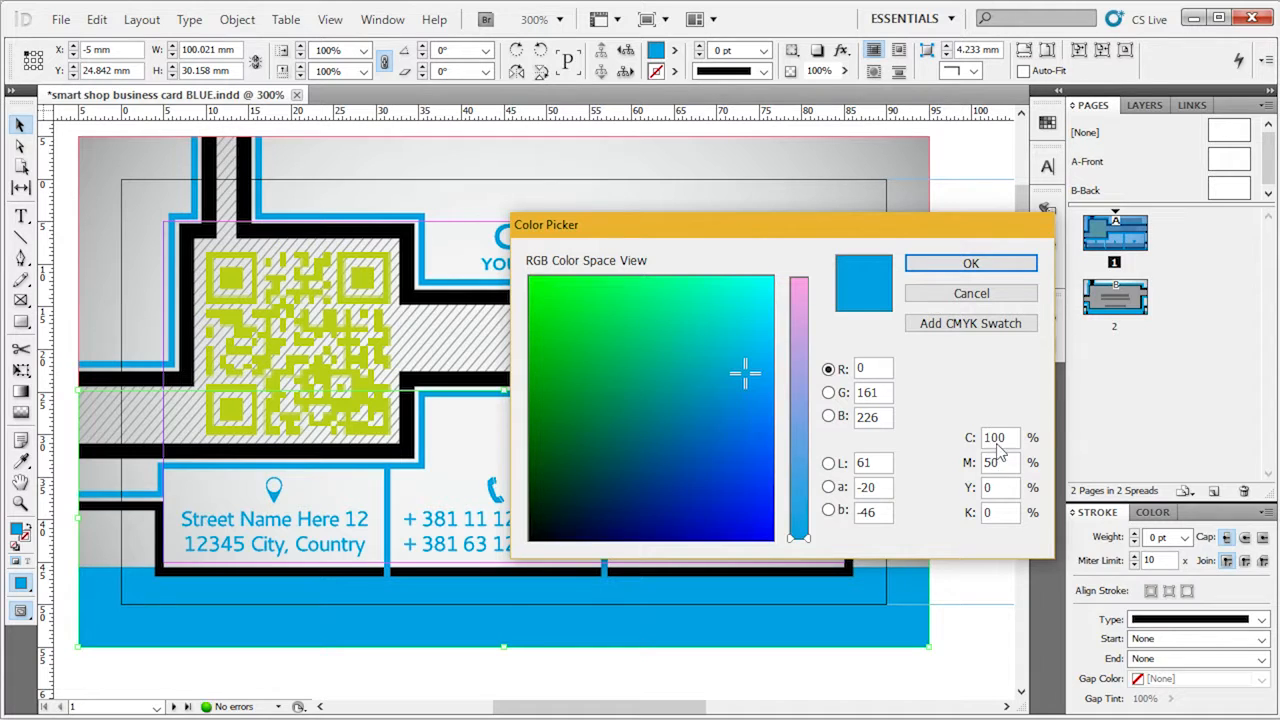
click(958, 264)
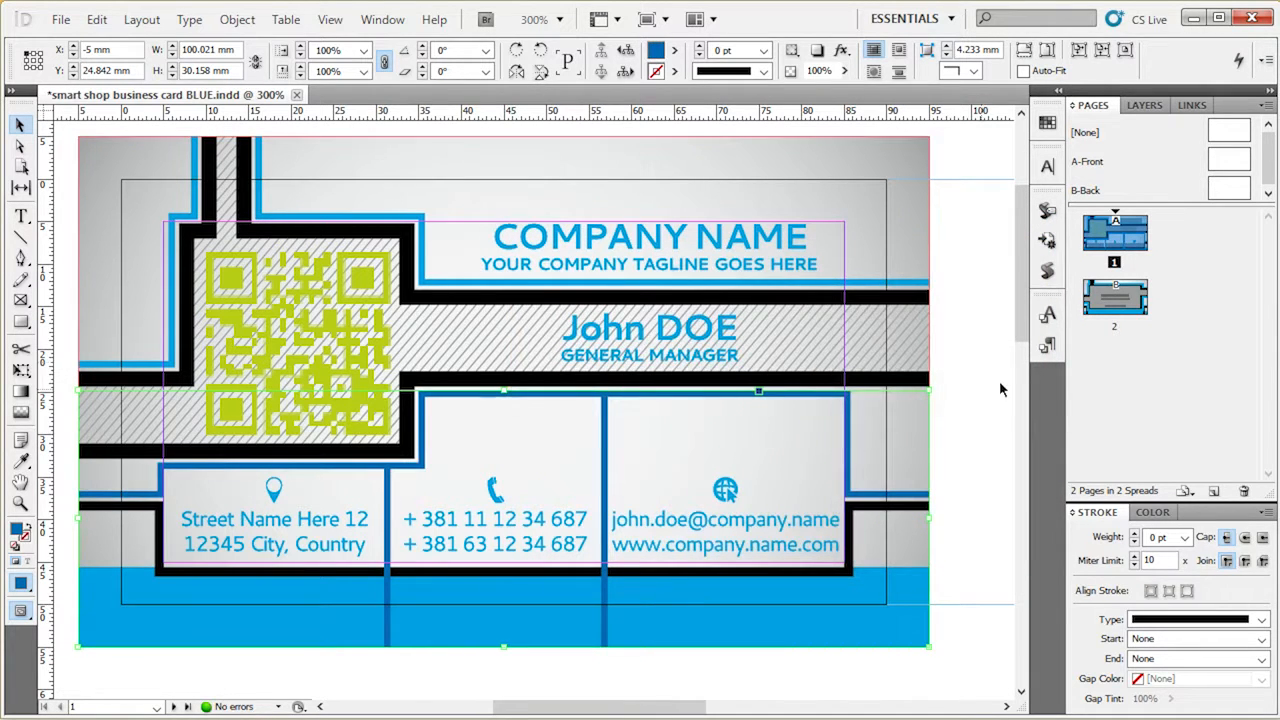
click(974, 357)
- Undo the fill colour change on the blue outline shape and deselect it
click(97, 19)
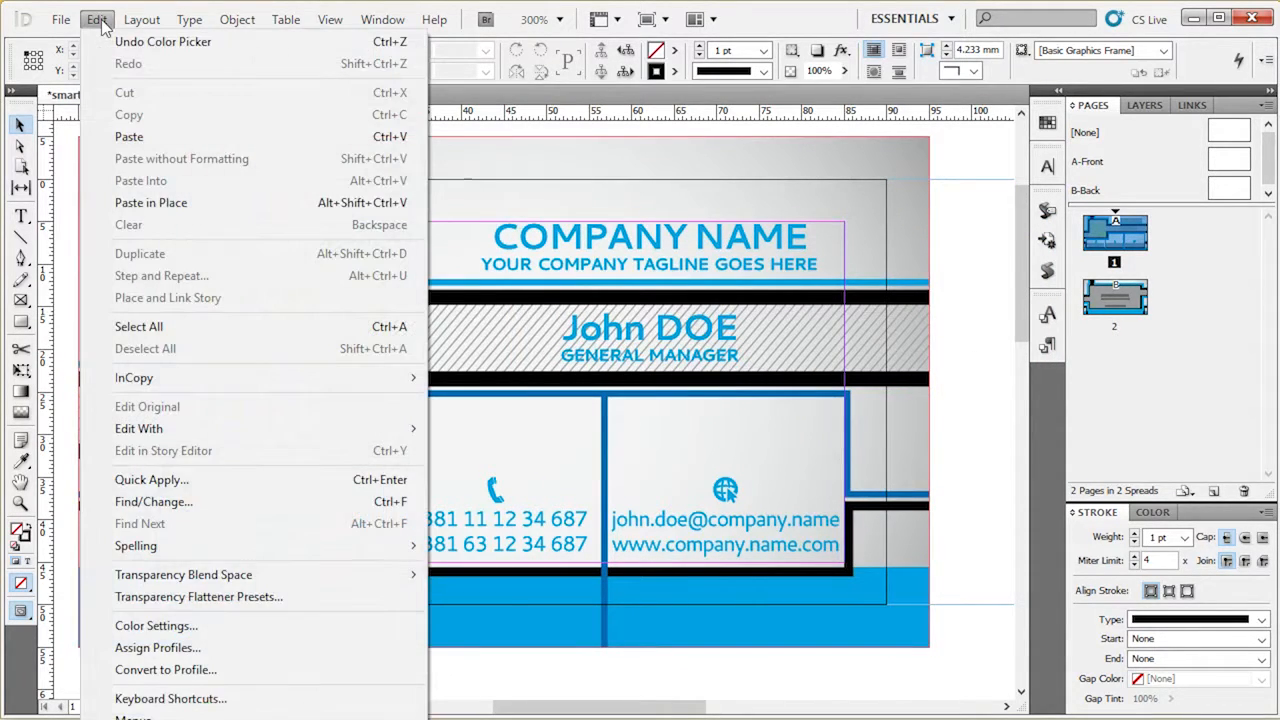
click(112, 46)
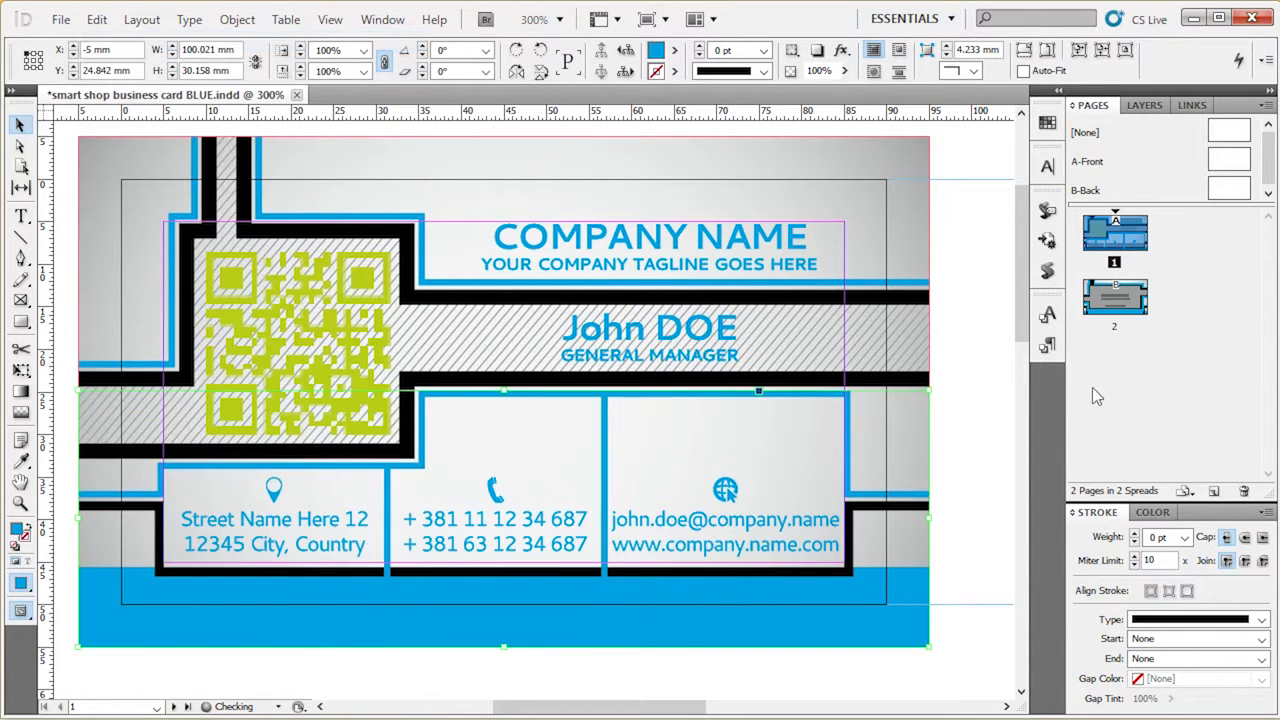
click(978, 287)
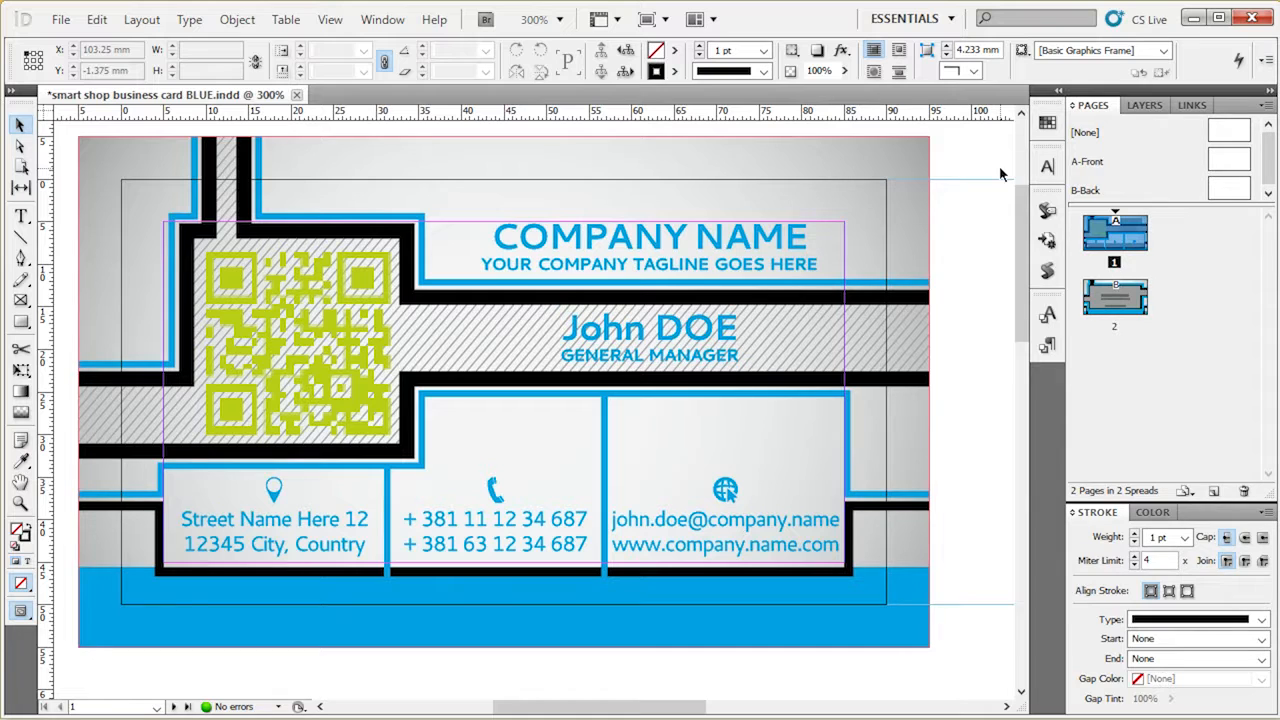
- Bring up the document's colour swatches
click(390, 22)
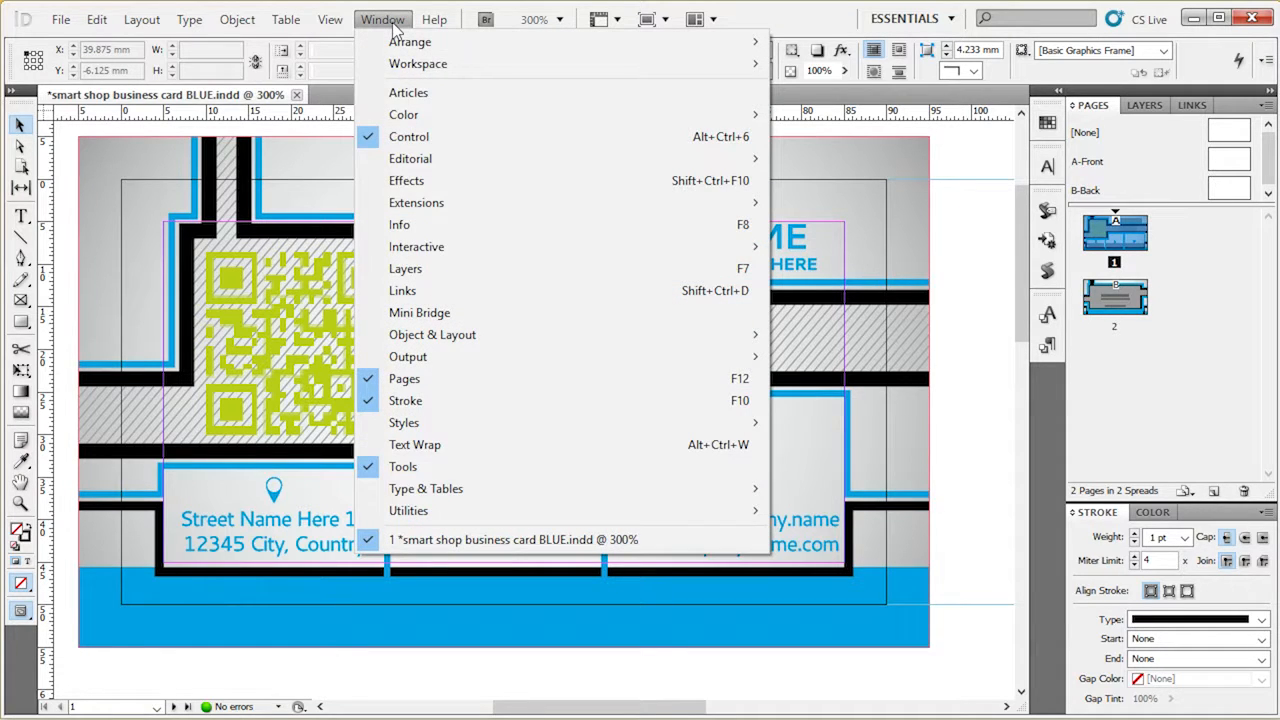
mouse_move(410, 116)
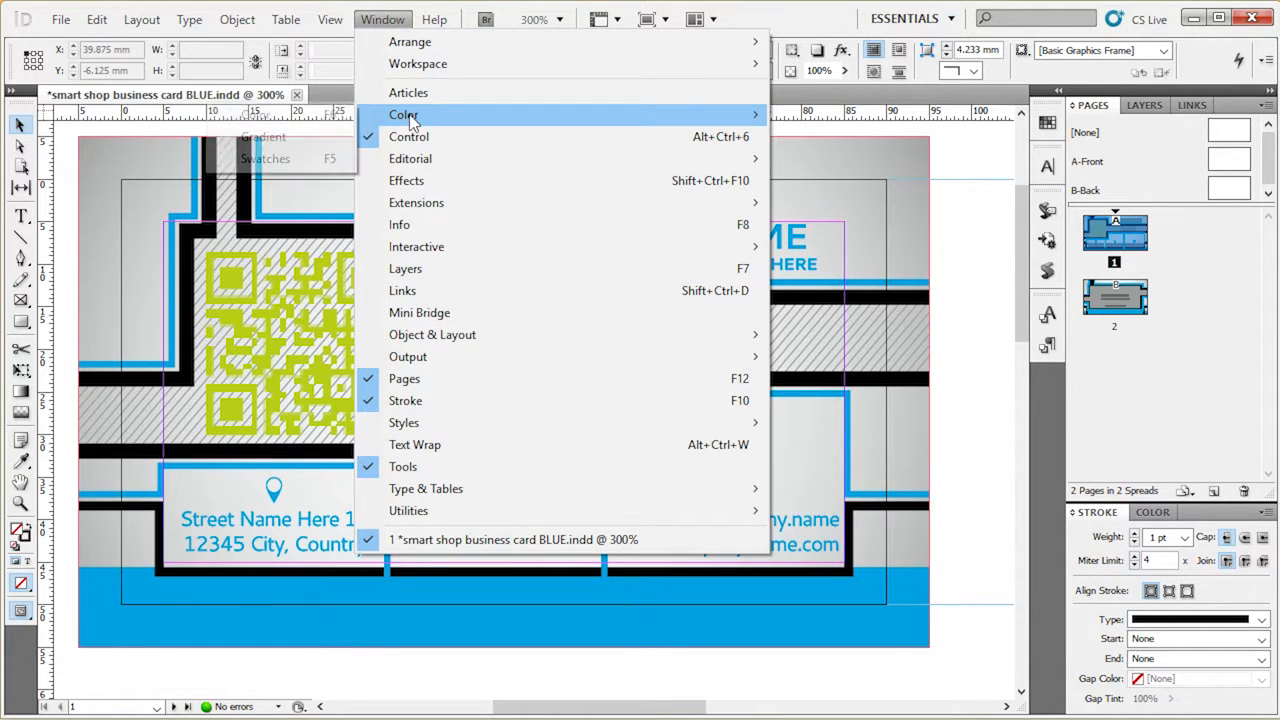
click(286, 152)
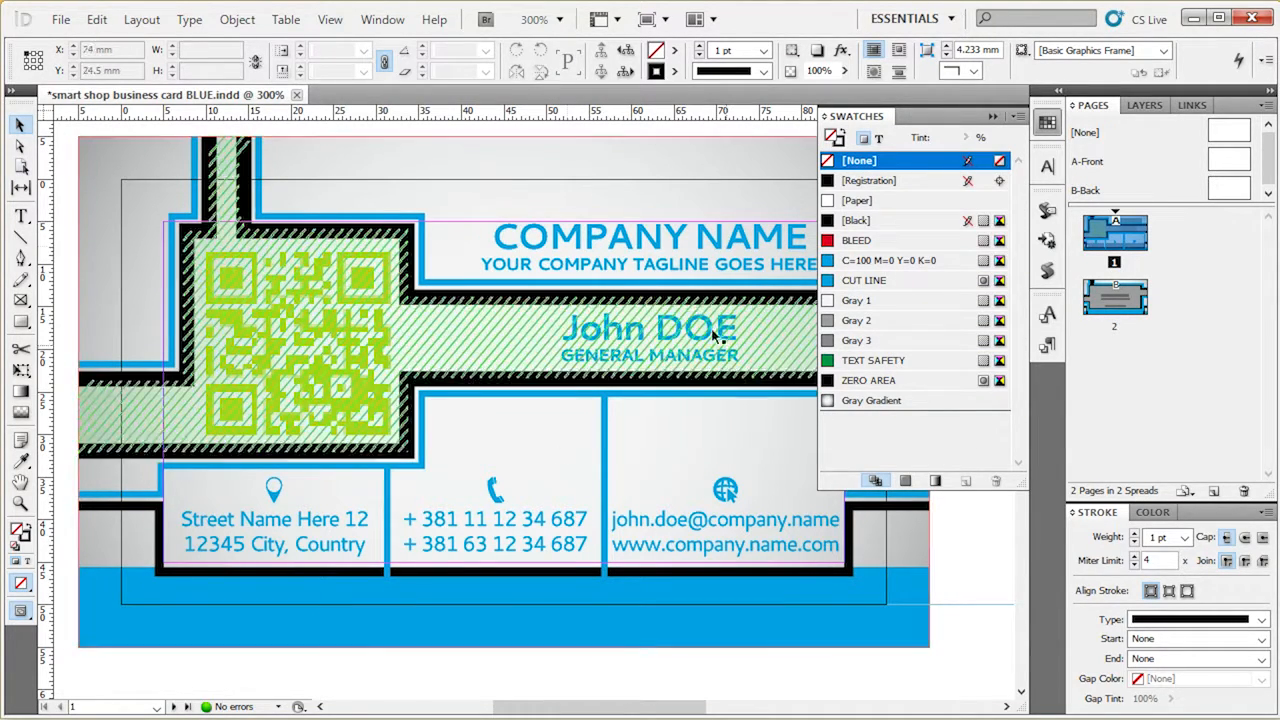
- Redefine the C=100 M=0 Y=0 K=0 swatch as C 0, M 100, Y 50, K 0 and put the swatches away
click(946, 260)
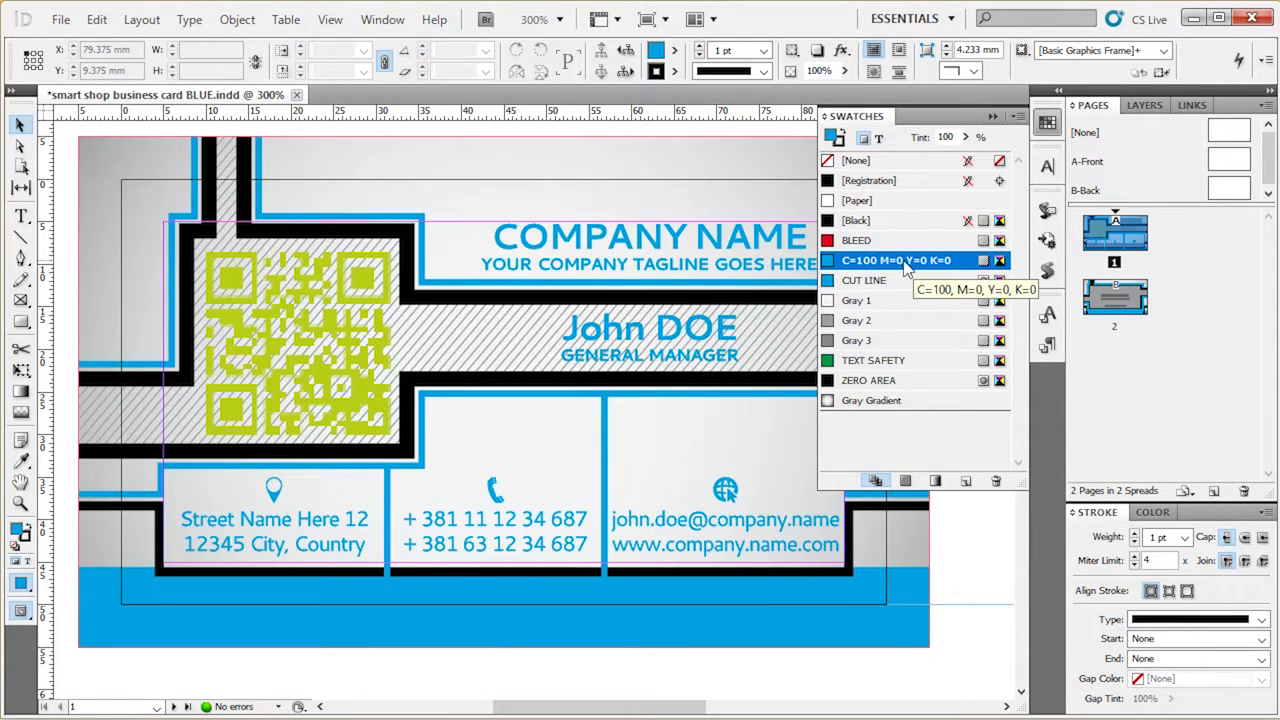
double_click(957, 262)
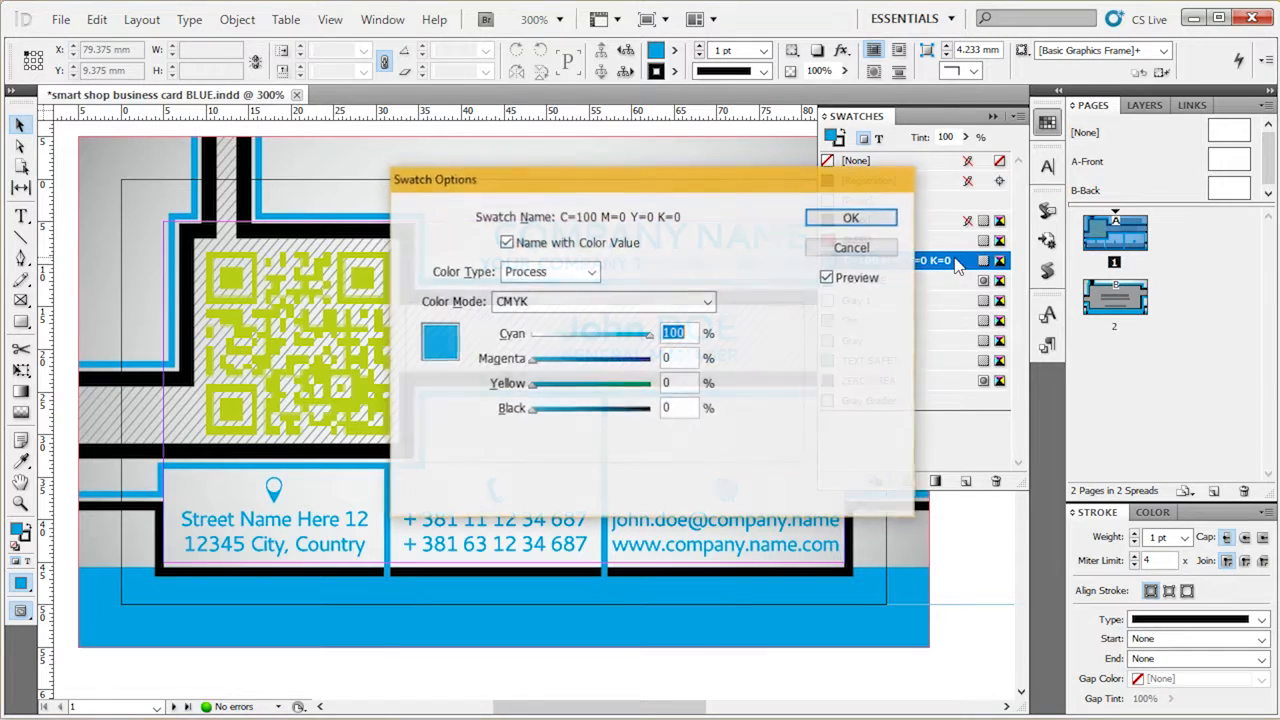
drag(709, 179, 833, 263)
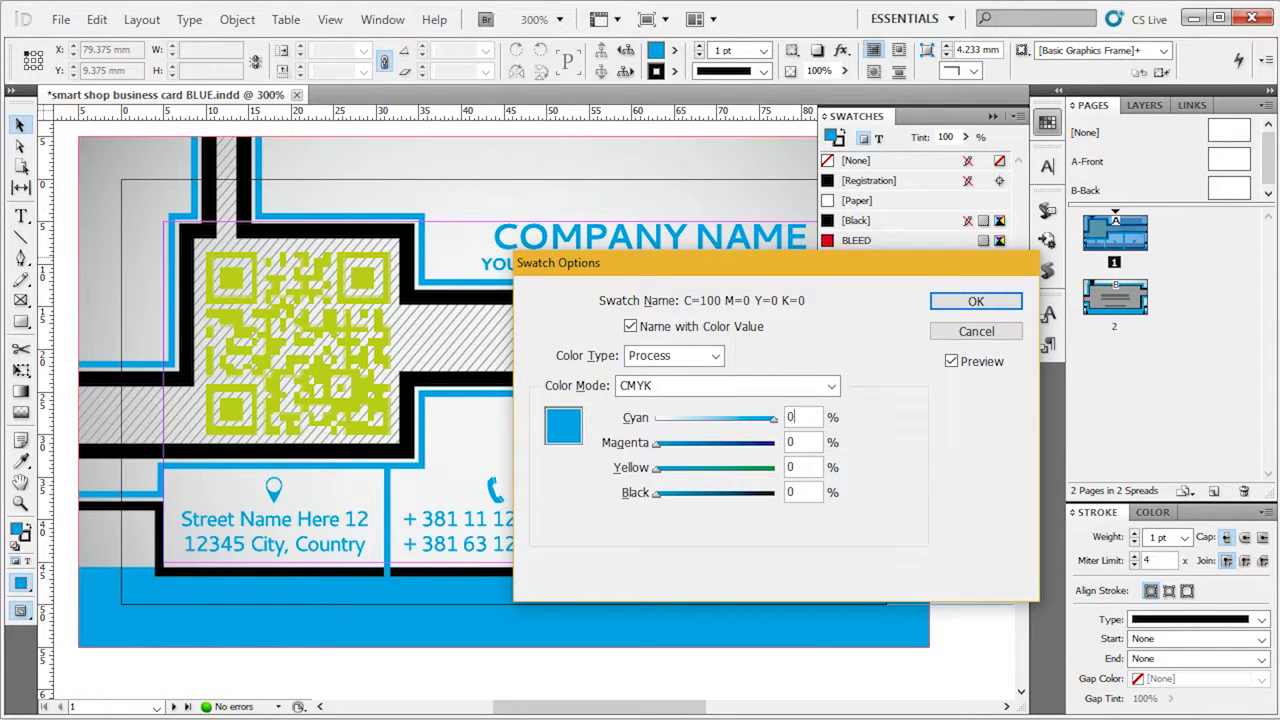
key(Tab)
text(100)
key(Tab)
text(50)
key(Tab)
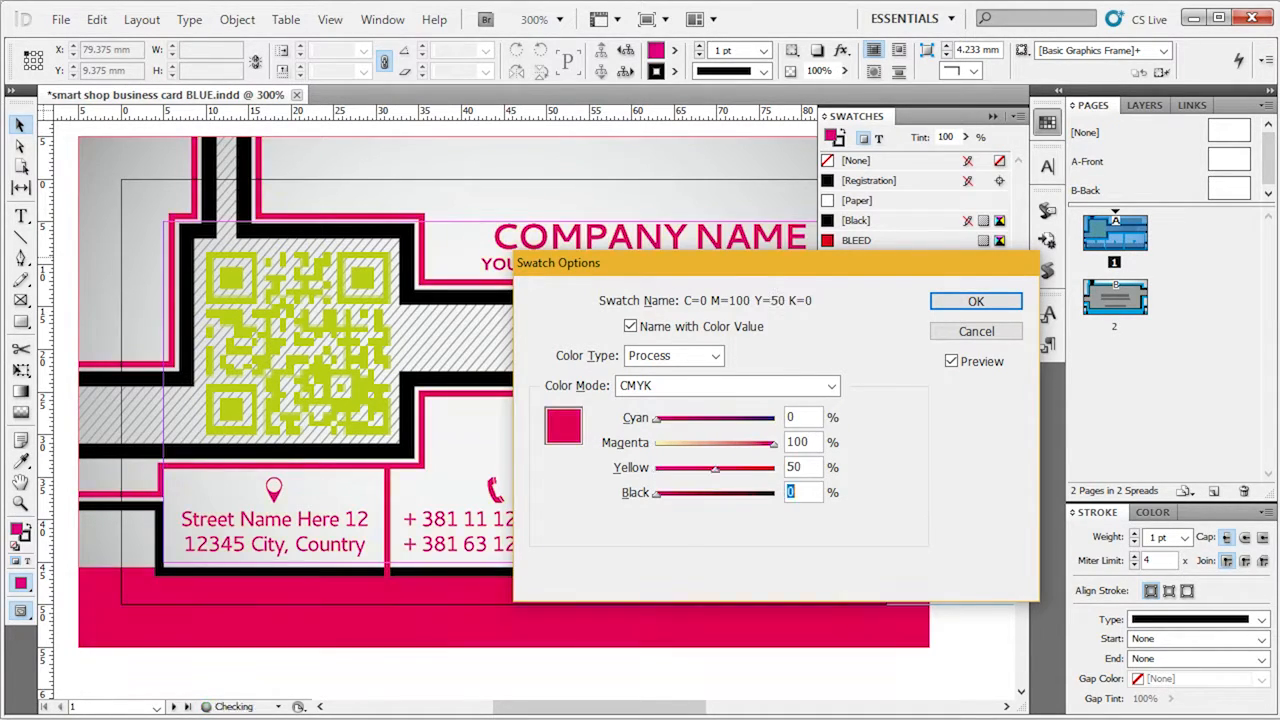
click(975, 301)
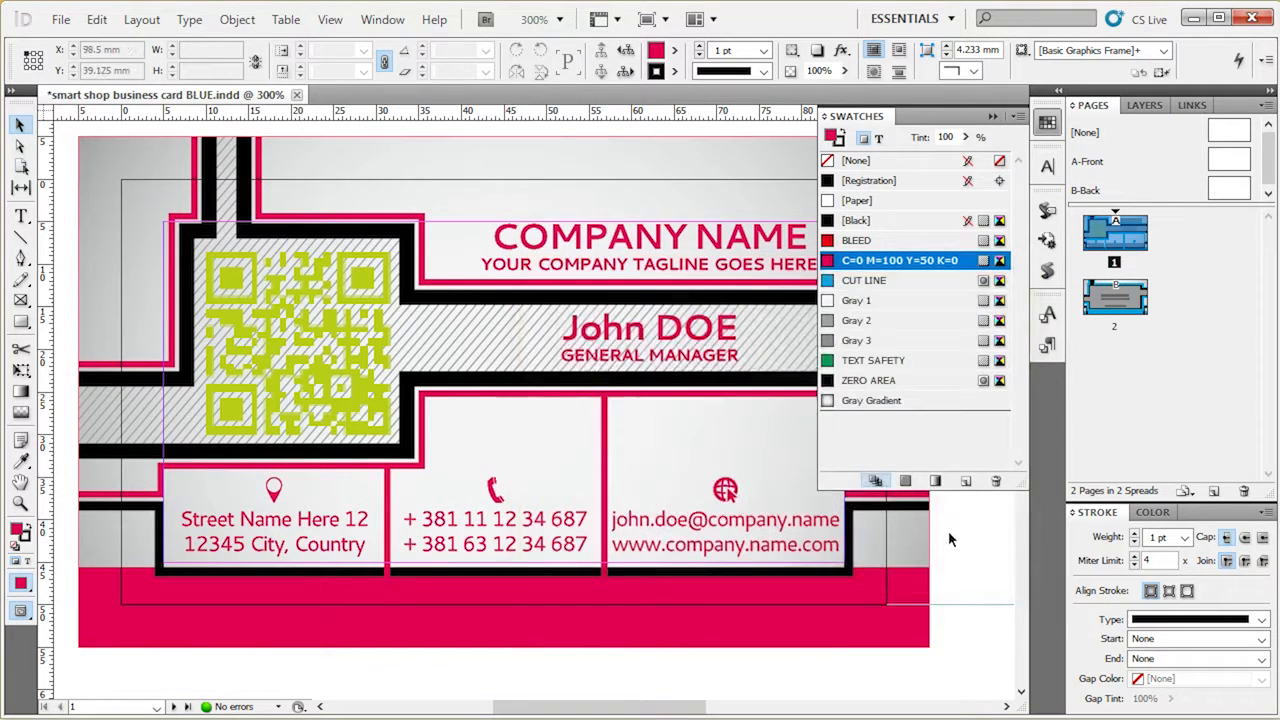
click(1047, 124)
- Check the recoloured shapes and the company name and tagline texts on both the front and back of the card
click(737, 271)
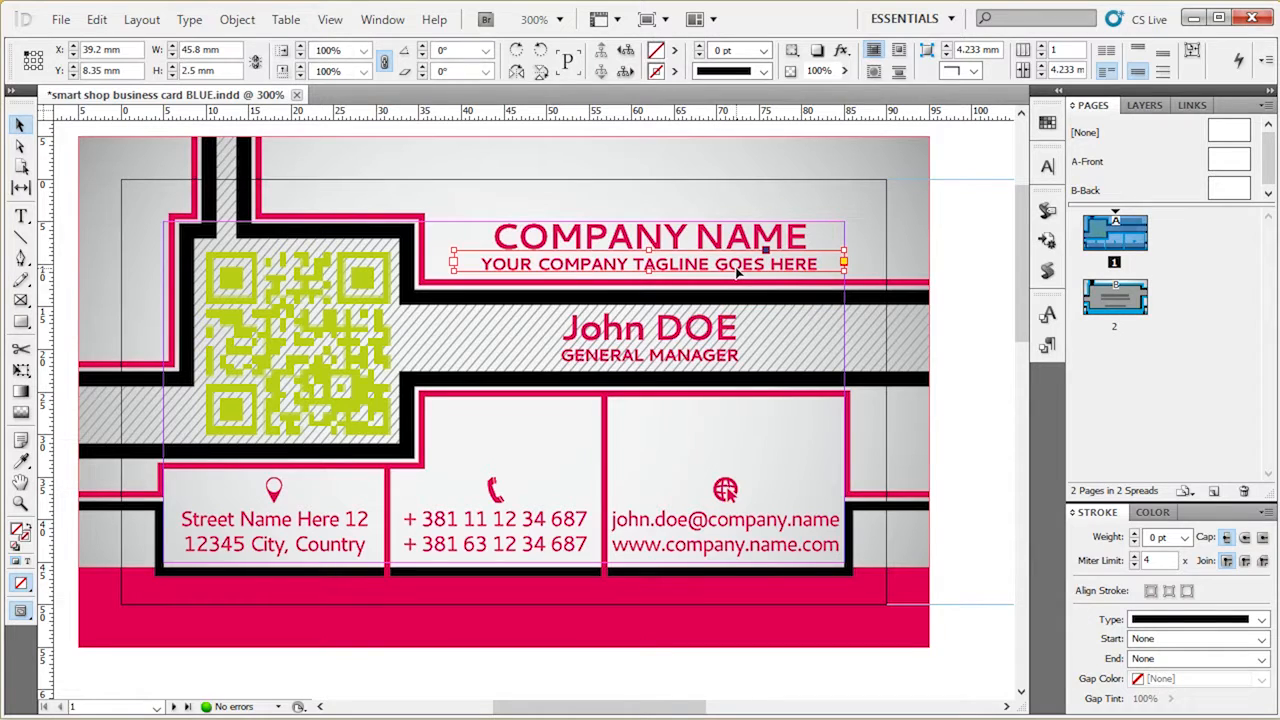
click(742, 248)
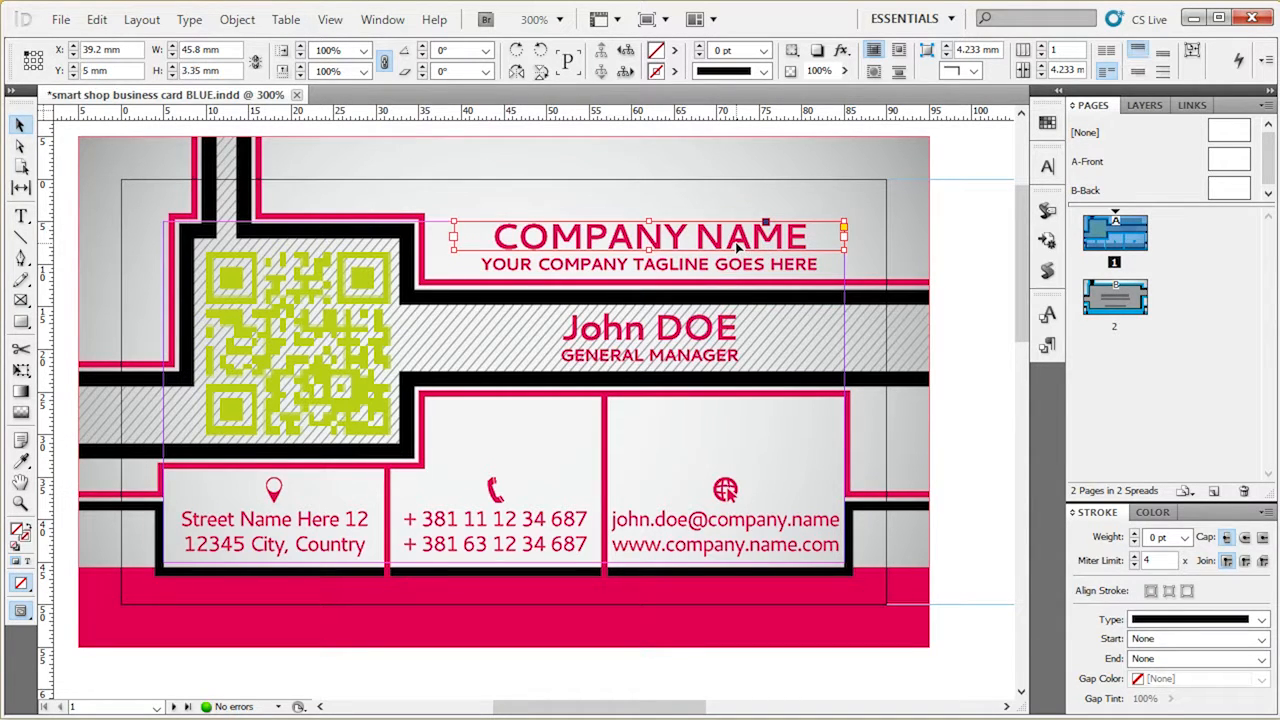
click(979, 296)
scroll(959, 393, down, 6)
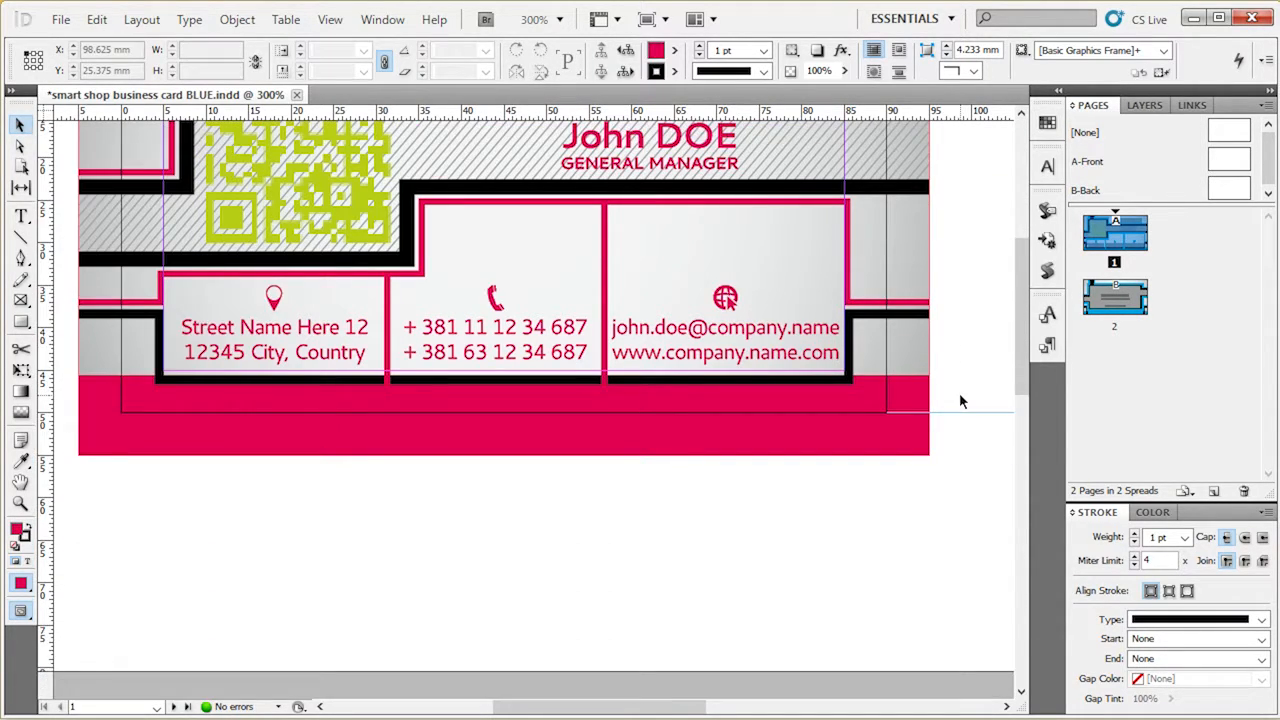
scroll(959, 393, up, 5)
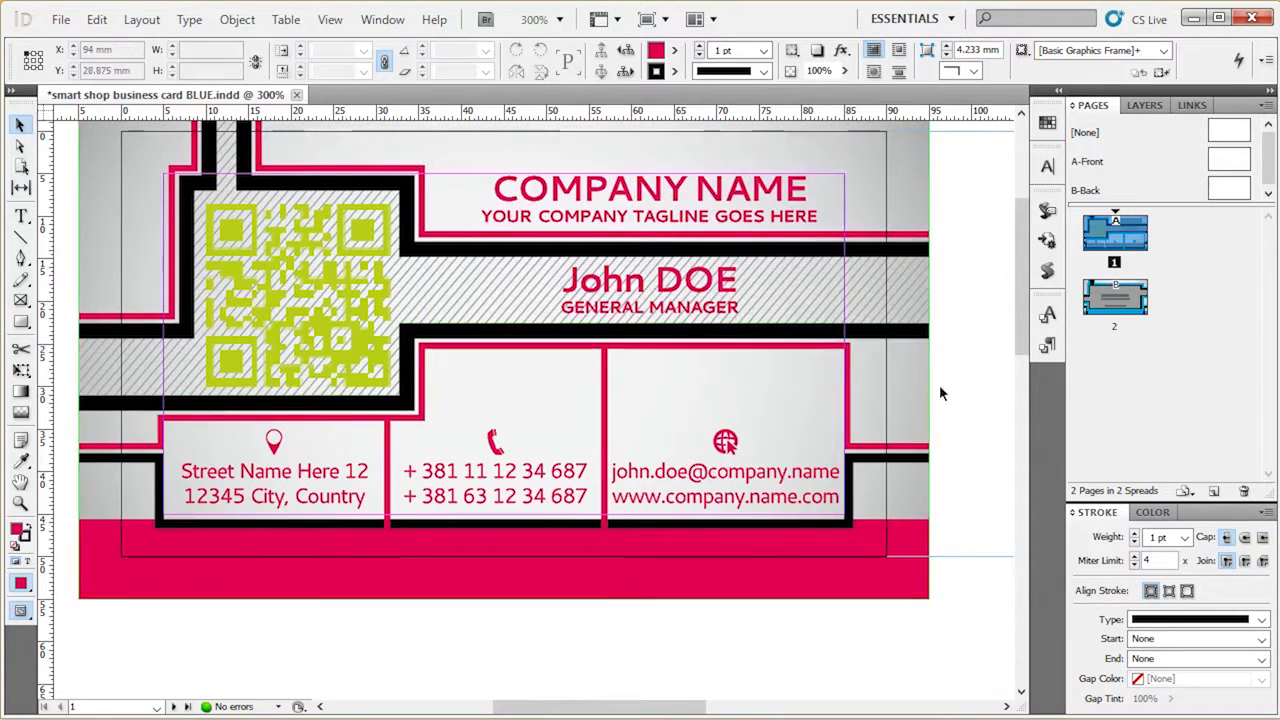
scroll(960, 400, down, 10)
scroll(959, 410, down, 10)
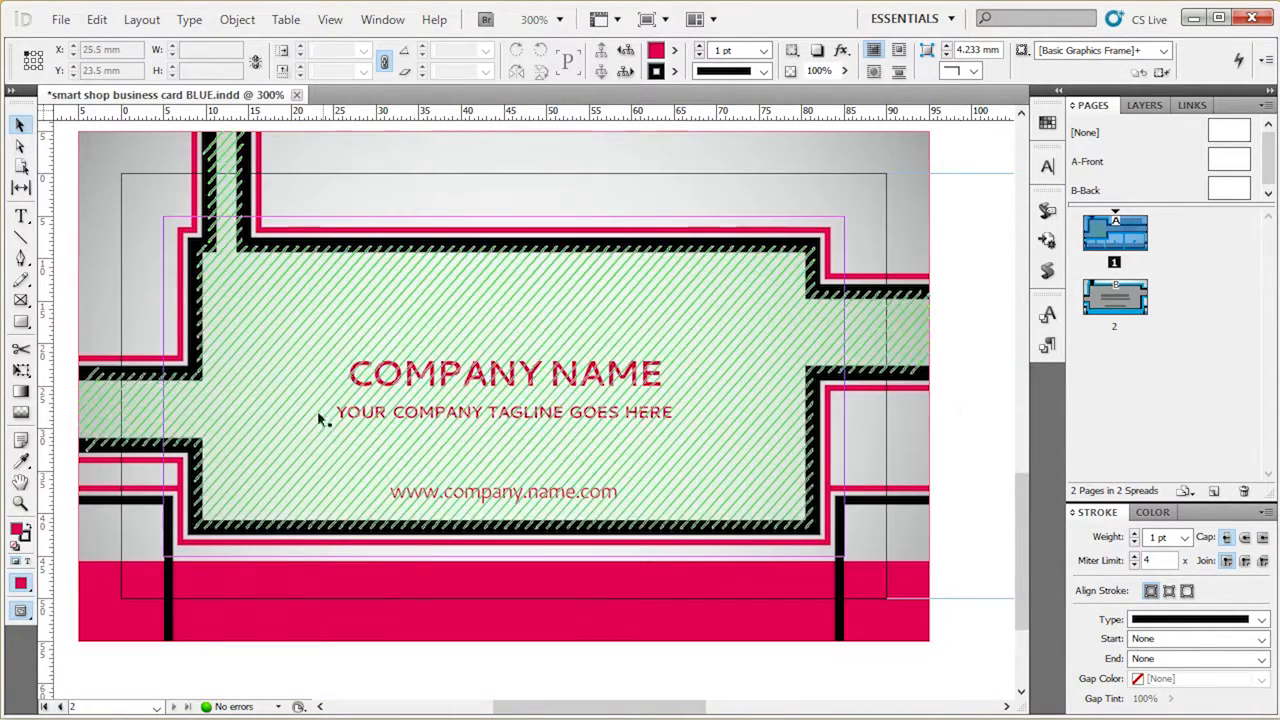
click(558, 380)
click(560, 412)
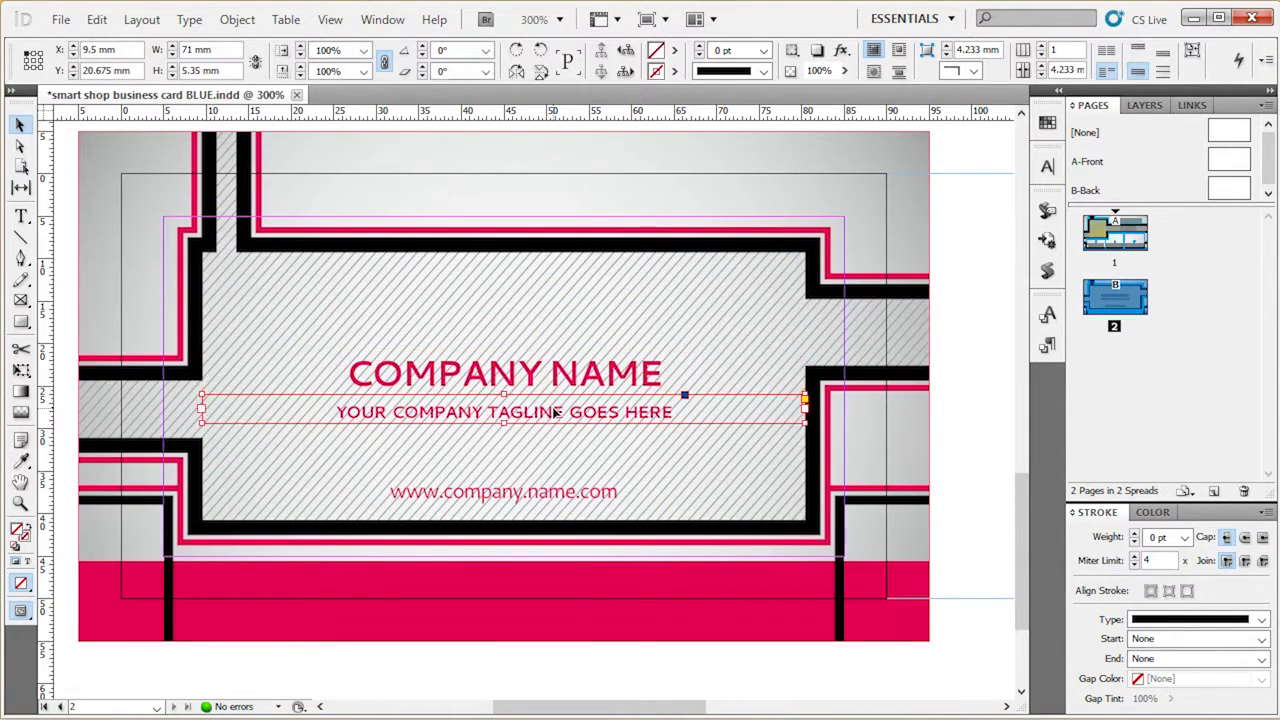
click(983, 410)
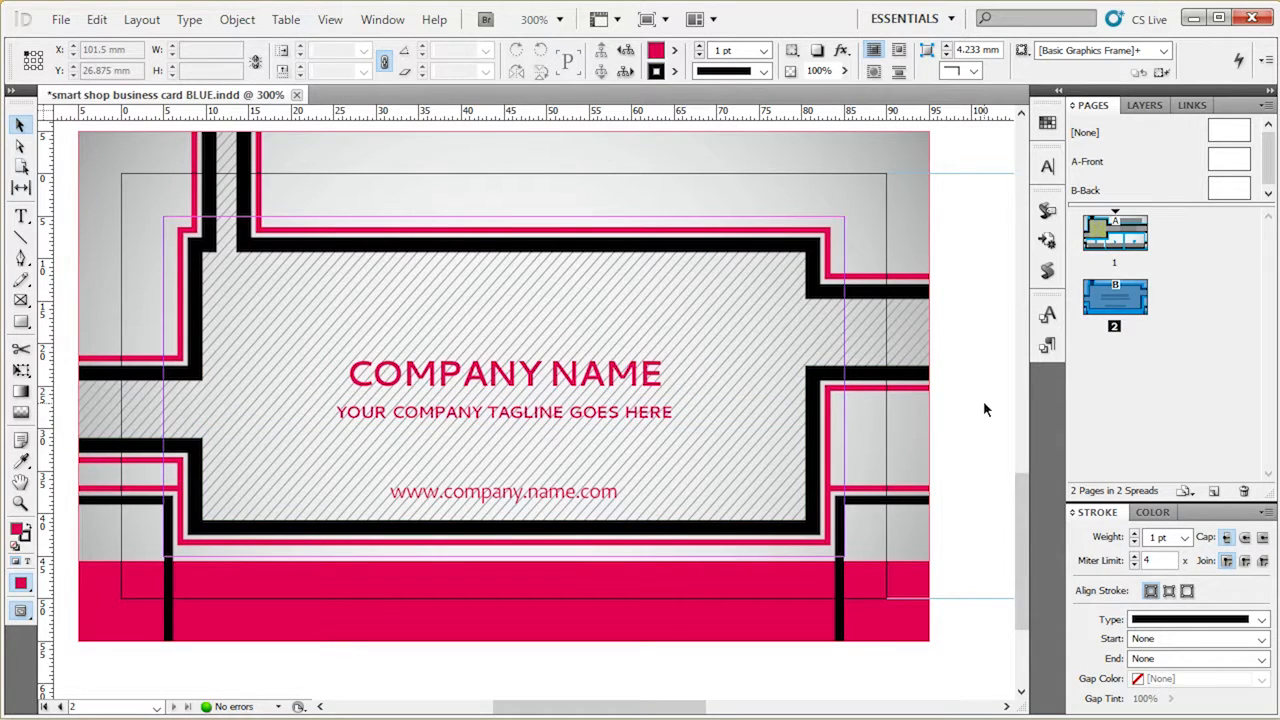
scroll(995, 452, up, 5)
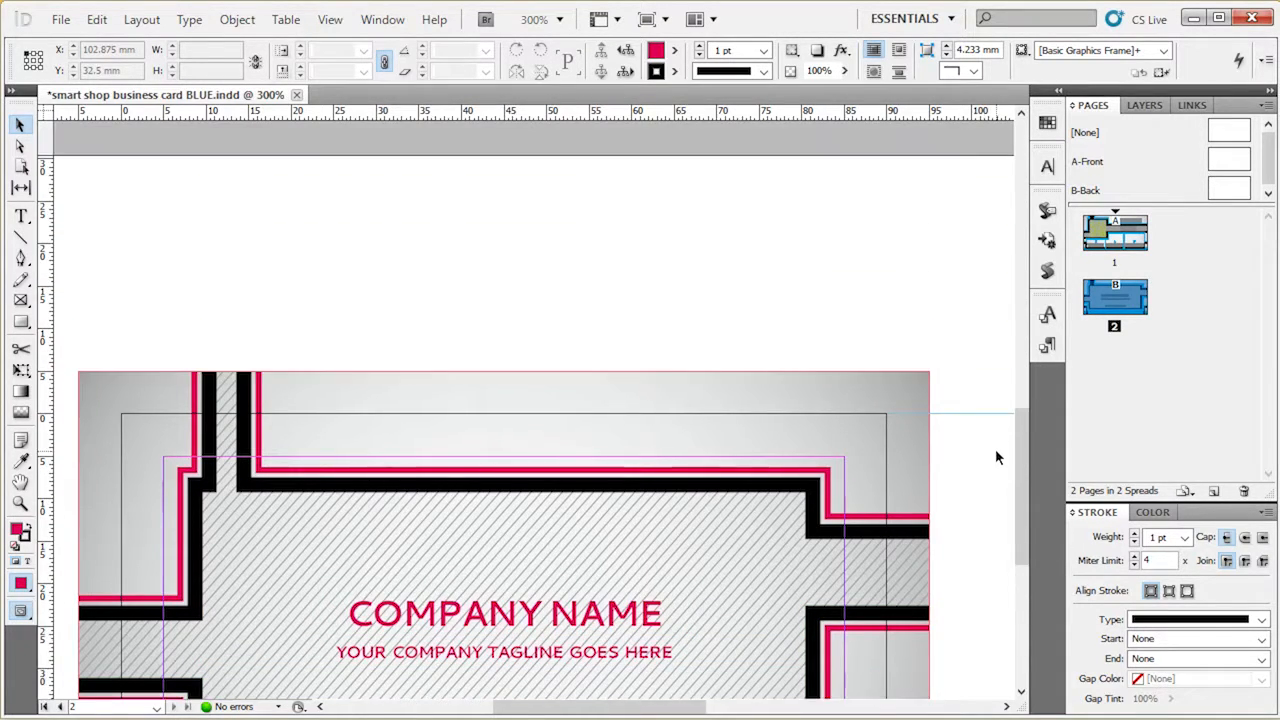
scroll(993, 446, up, 15)
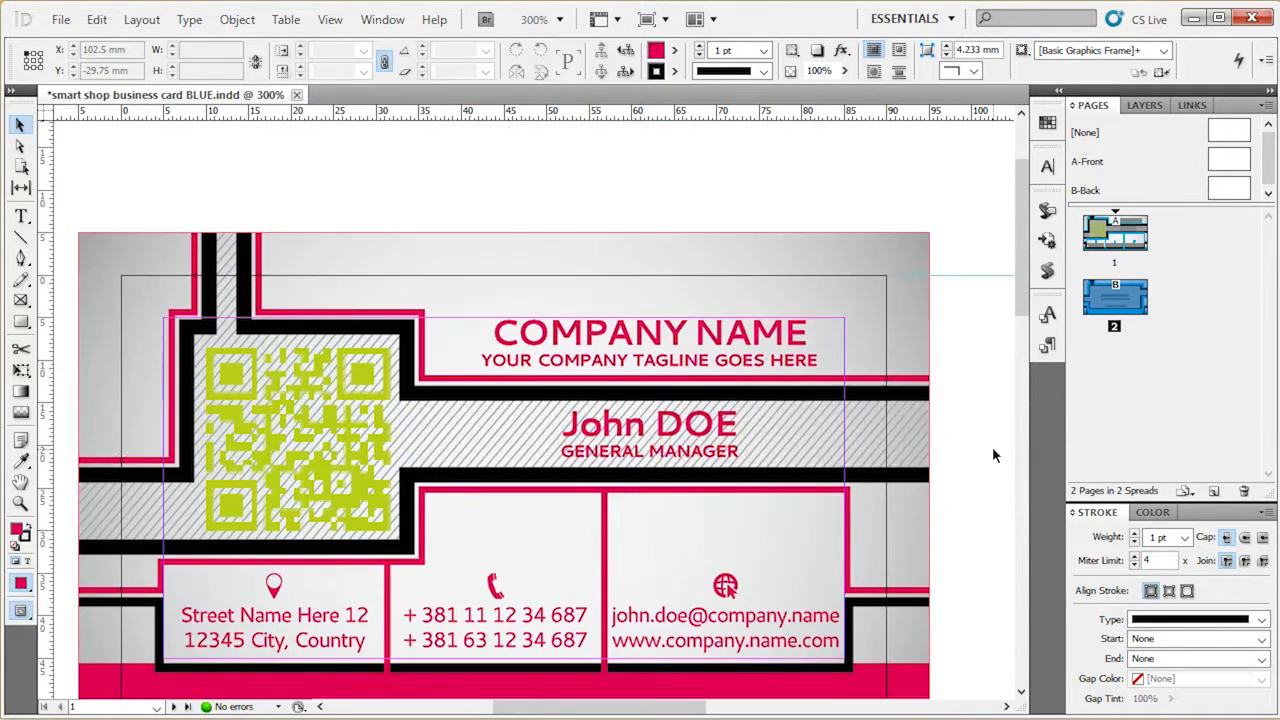
- Try filling the company name's text frame on the front with the [Black] swatch, and undo that fill
click(828, 334)
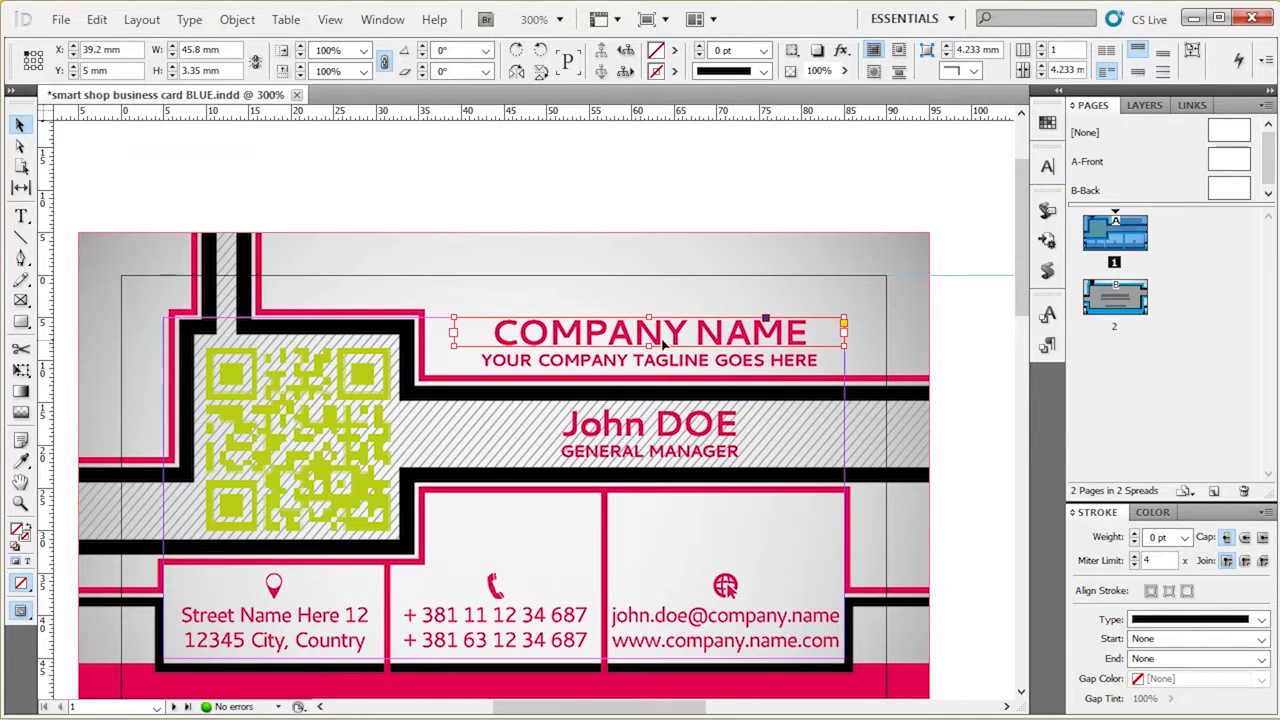
alt+scroll(708, 342, up, 2)
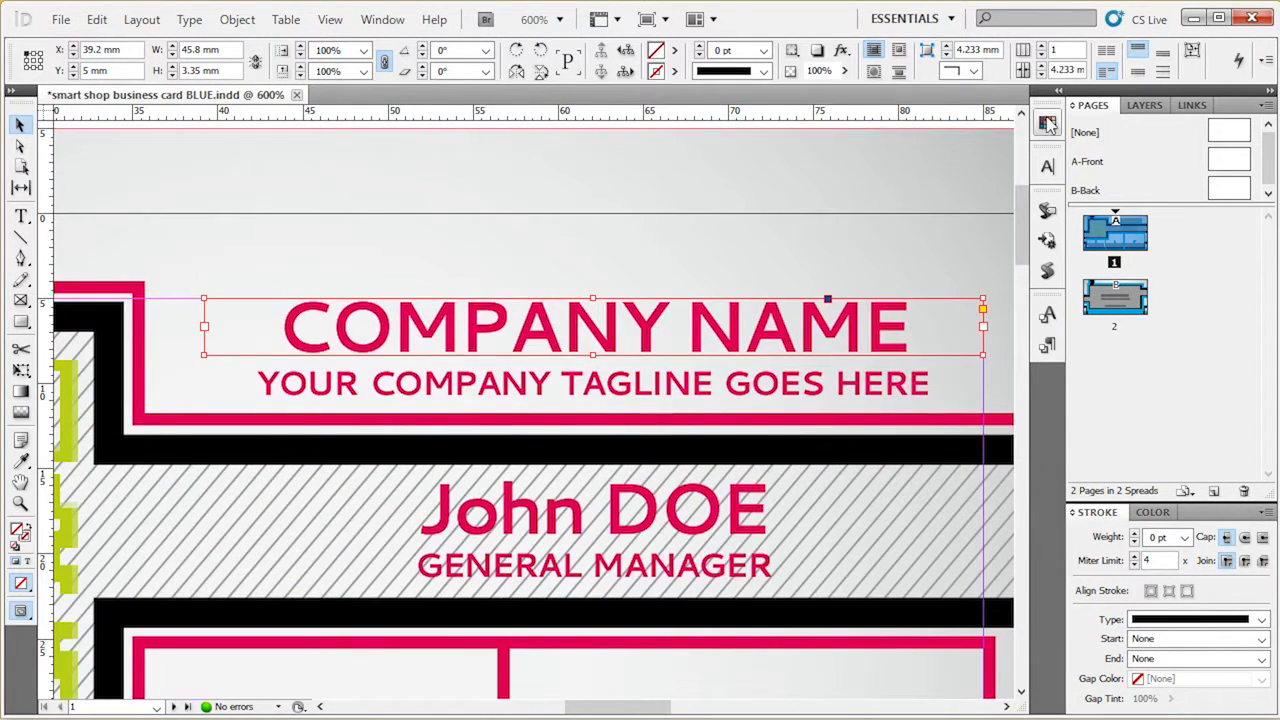
click(1047, 122)
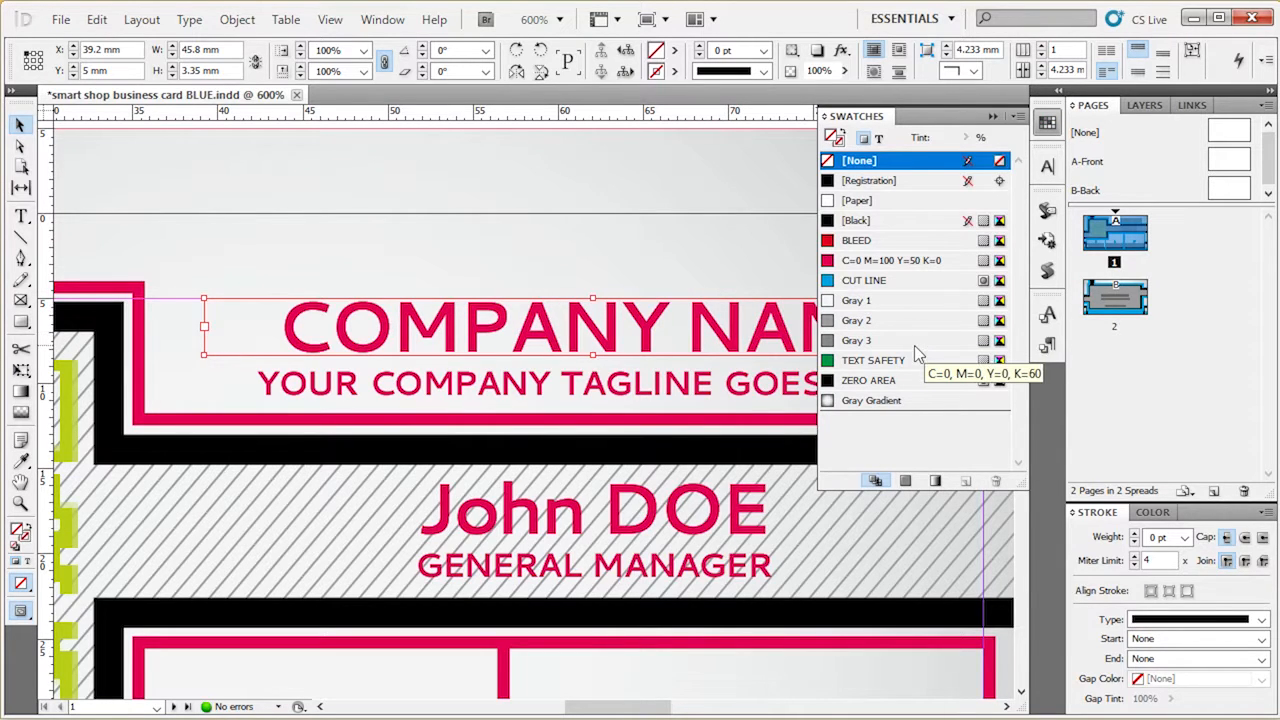
click(898, 224)
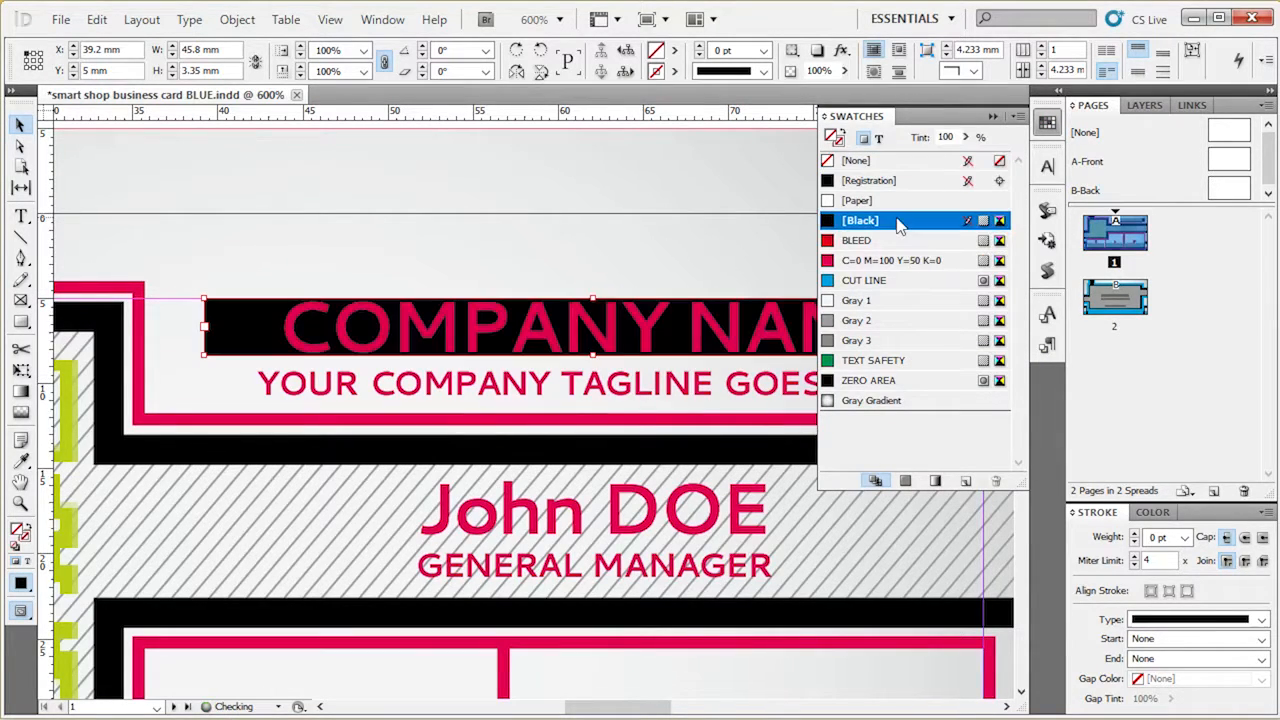
click(1048, 123)
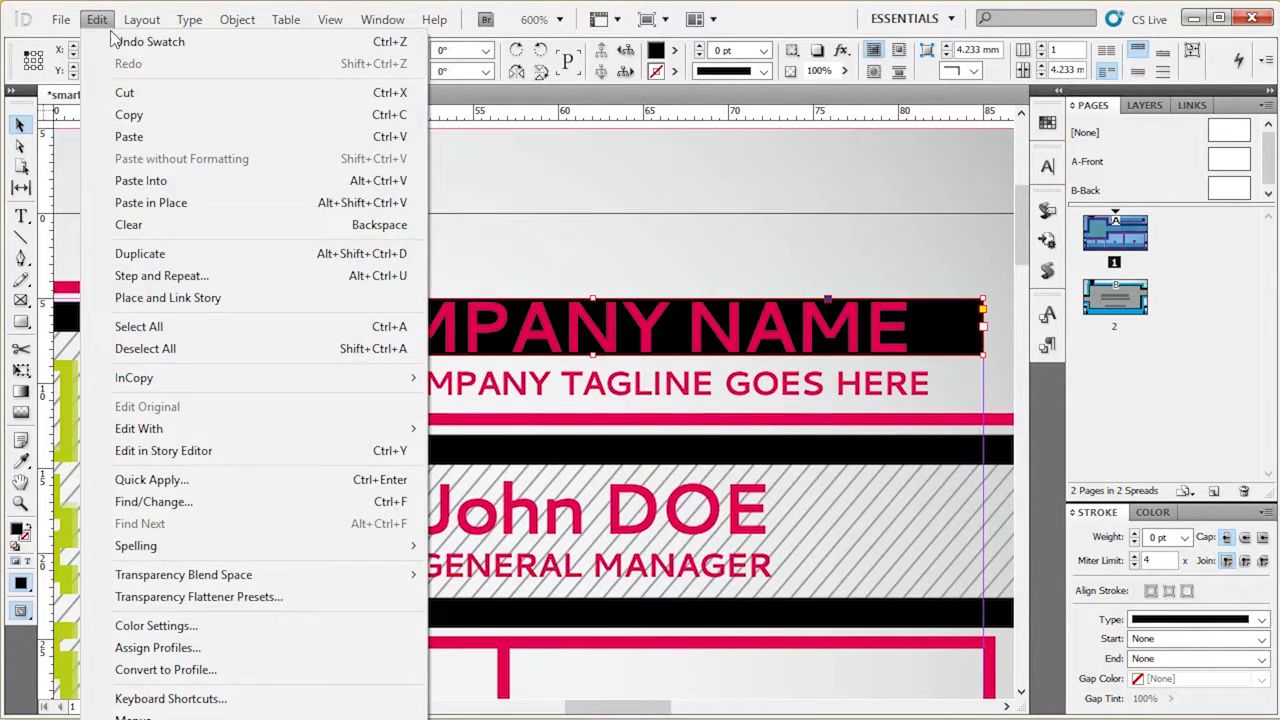
click(150, 41)
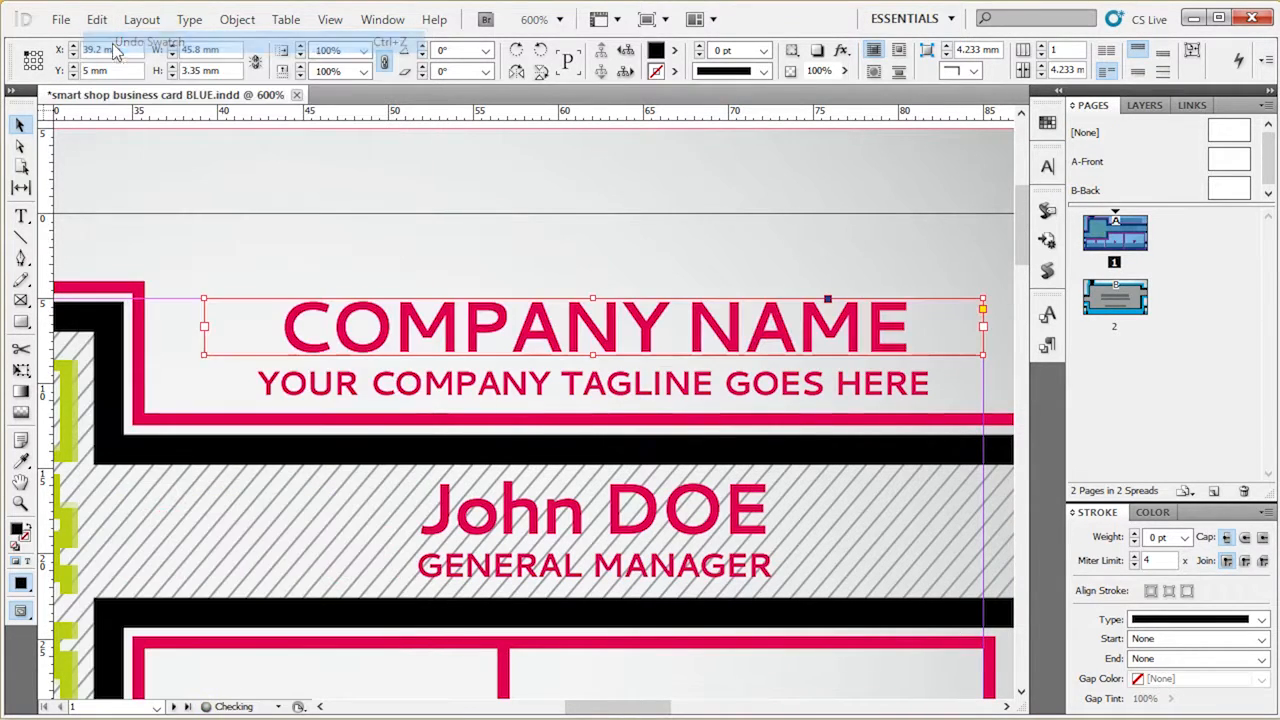
- Select the whole COMPANY NAME text, check which swatch colours its characters, and deselect it
double_click(524, 320)
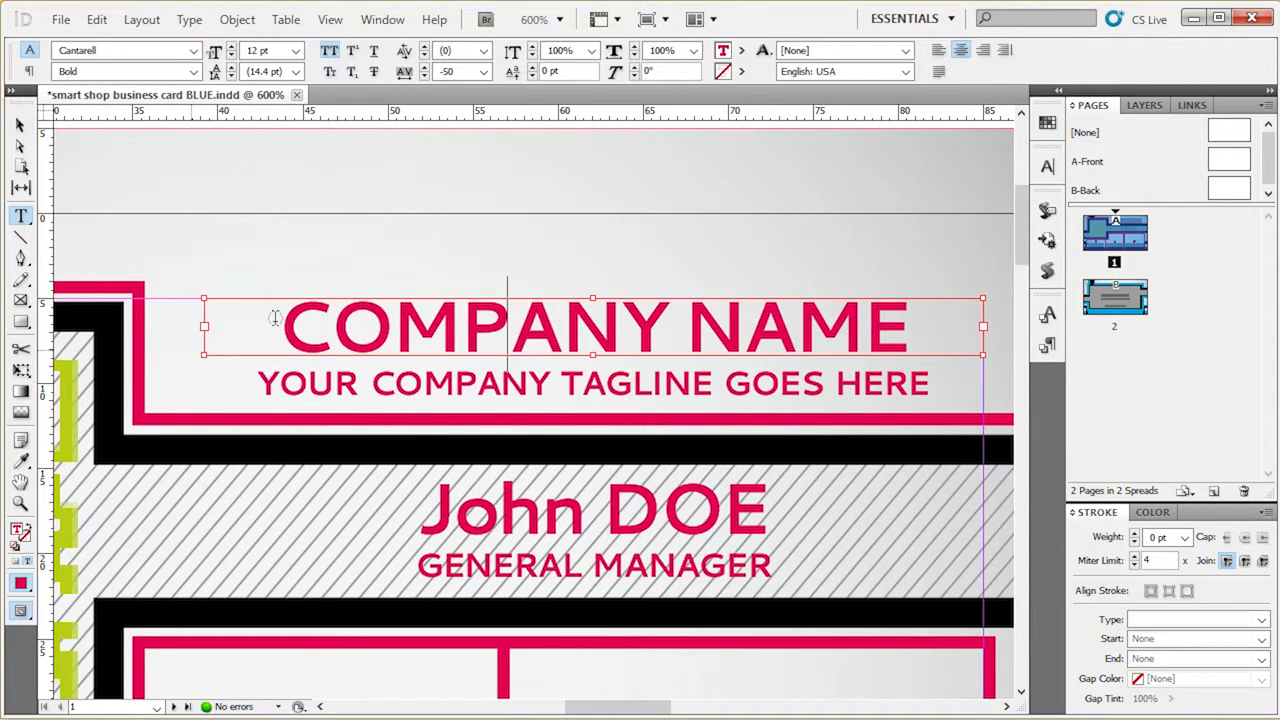
drag(276, 322, 912, 335)
click(1047, 122)
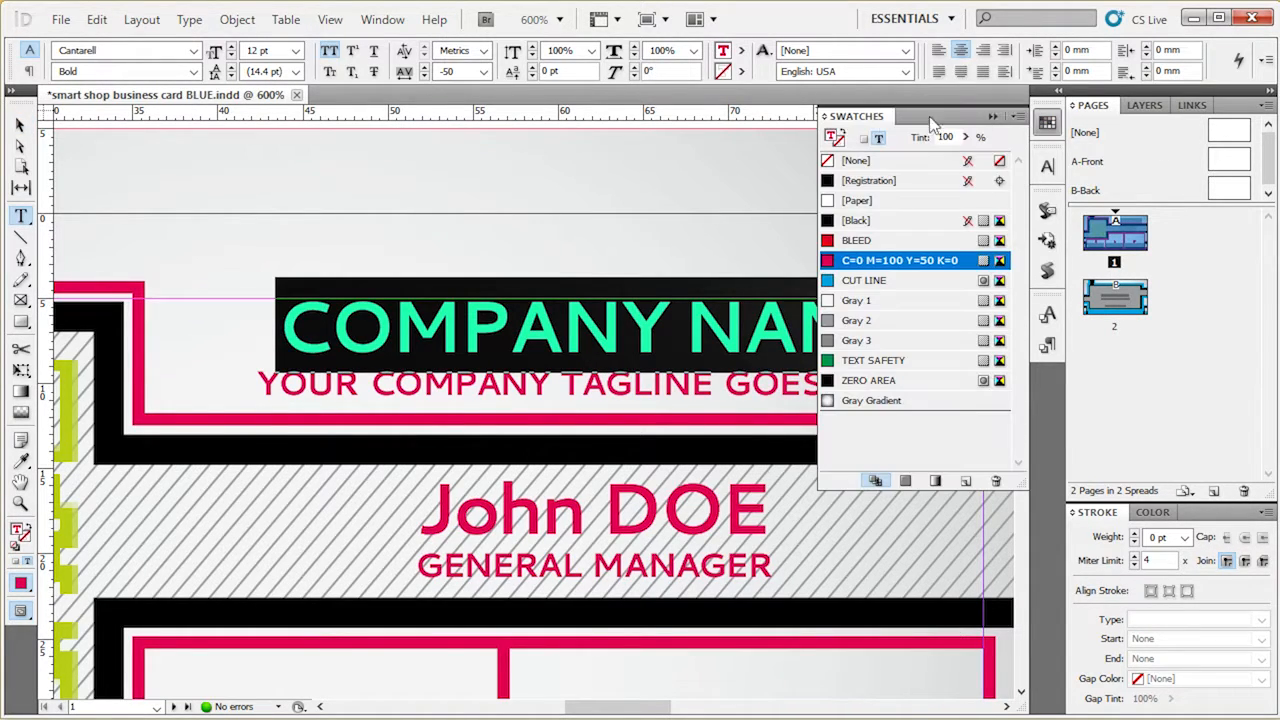
click(20, 124)
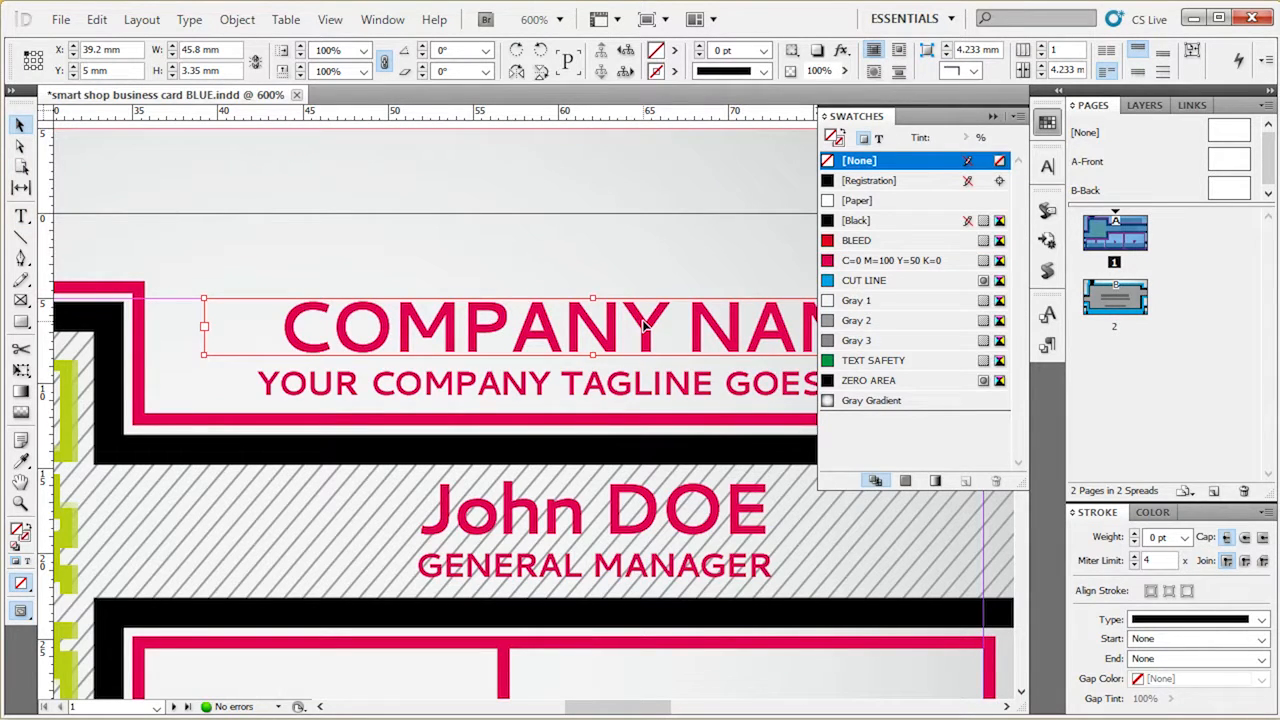
click(560, 183)
- Try [Black] on the COMPANY NAME text with formatting affecting text, and set it back to C=0 M=100 Y=50 K=0
click(585, 325)
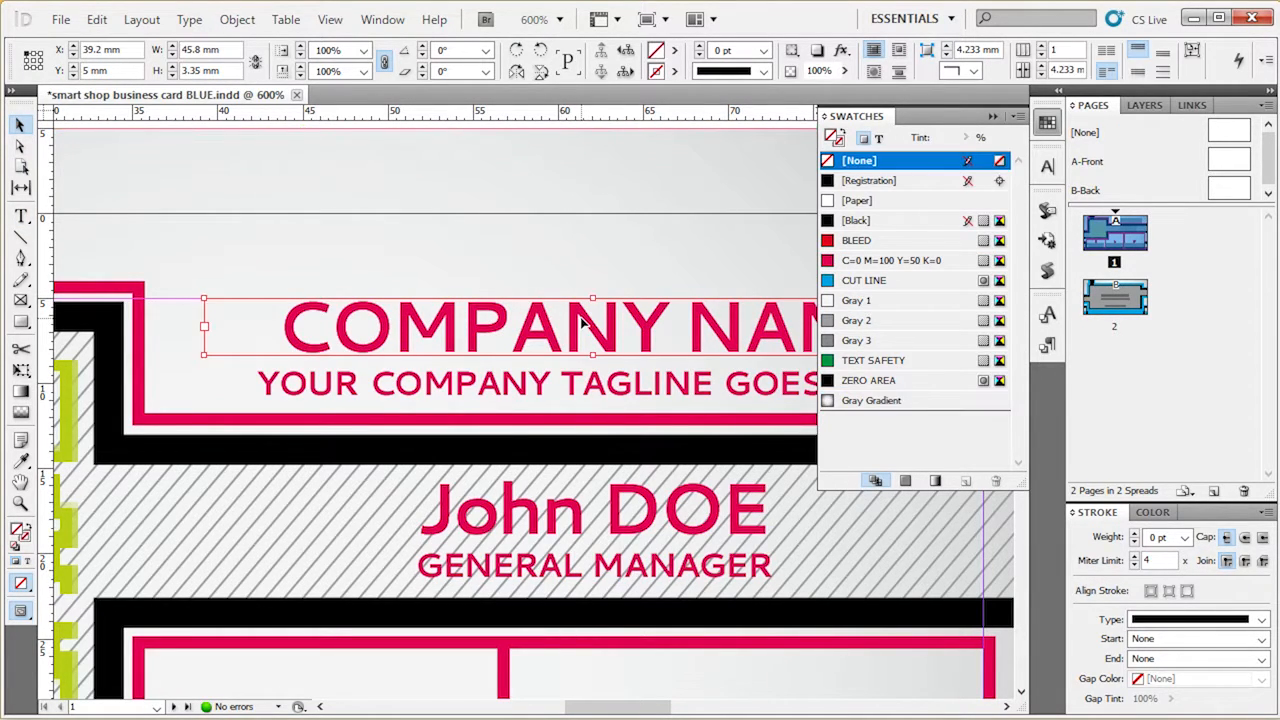
click(30, 566)
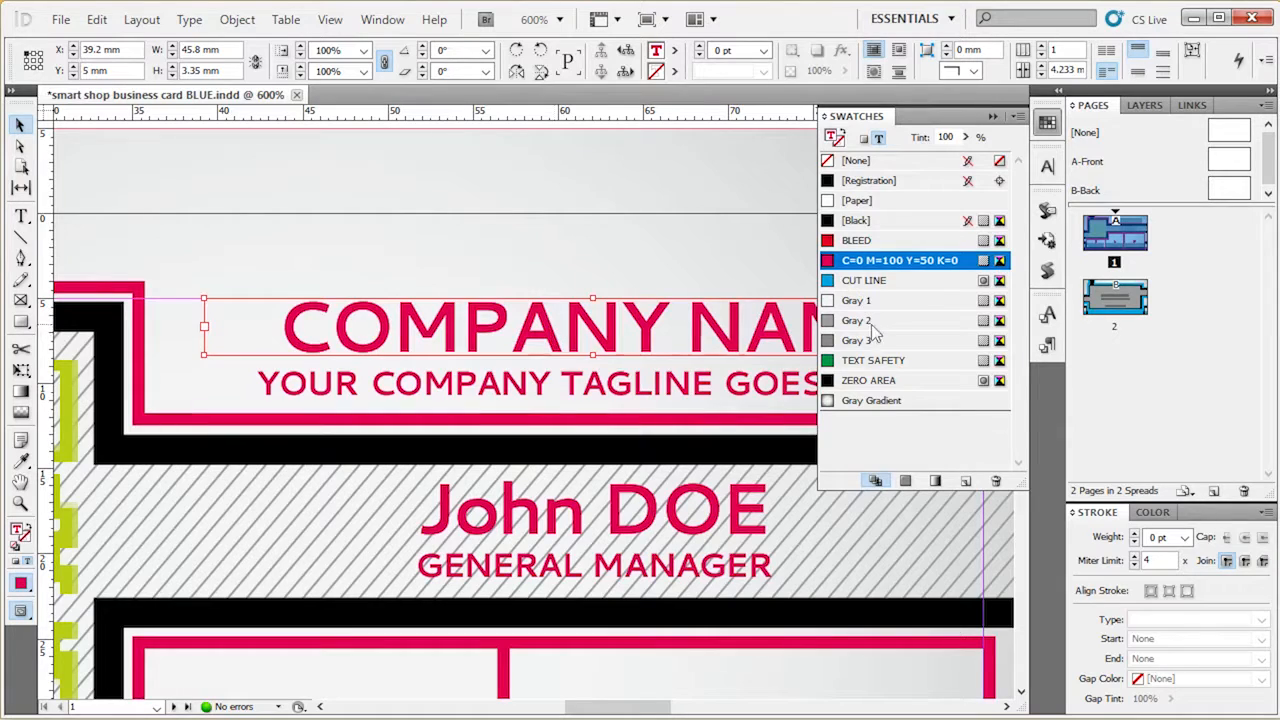
click(898, 226)
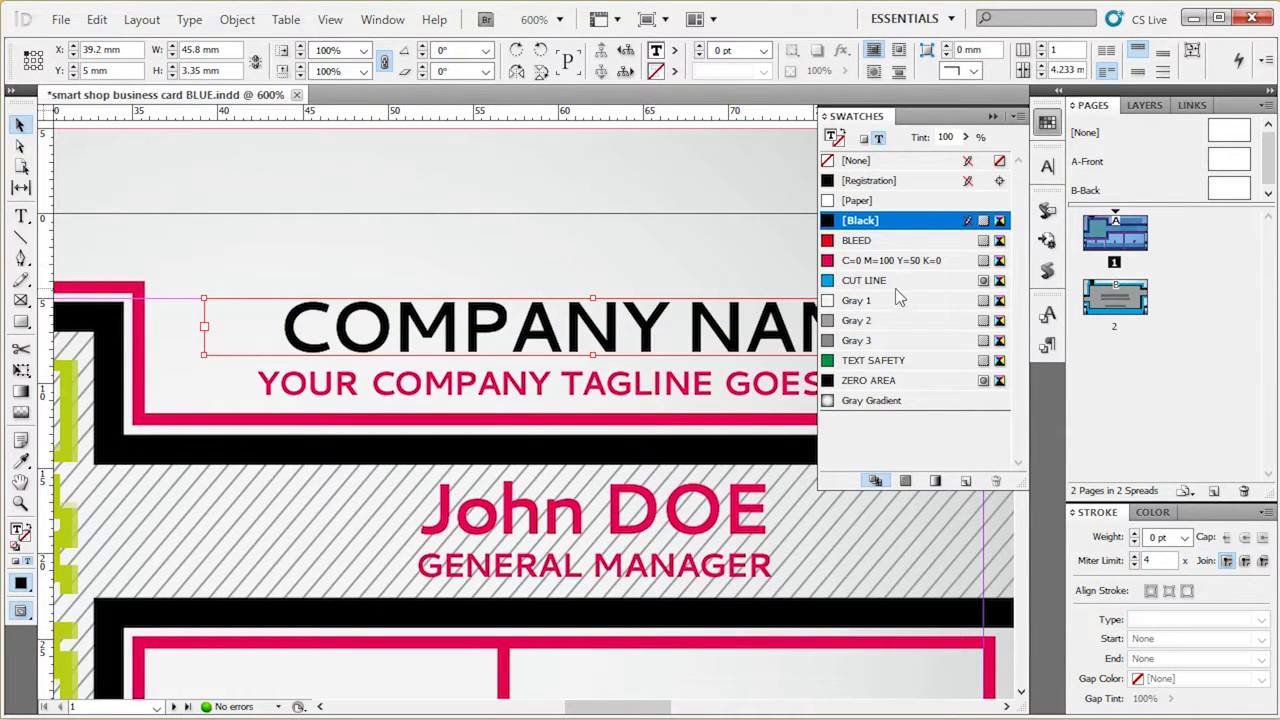
click(895, 284)
click(893, 266)
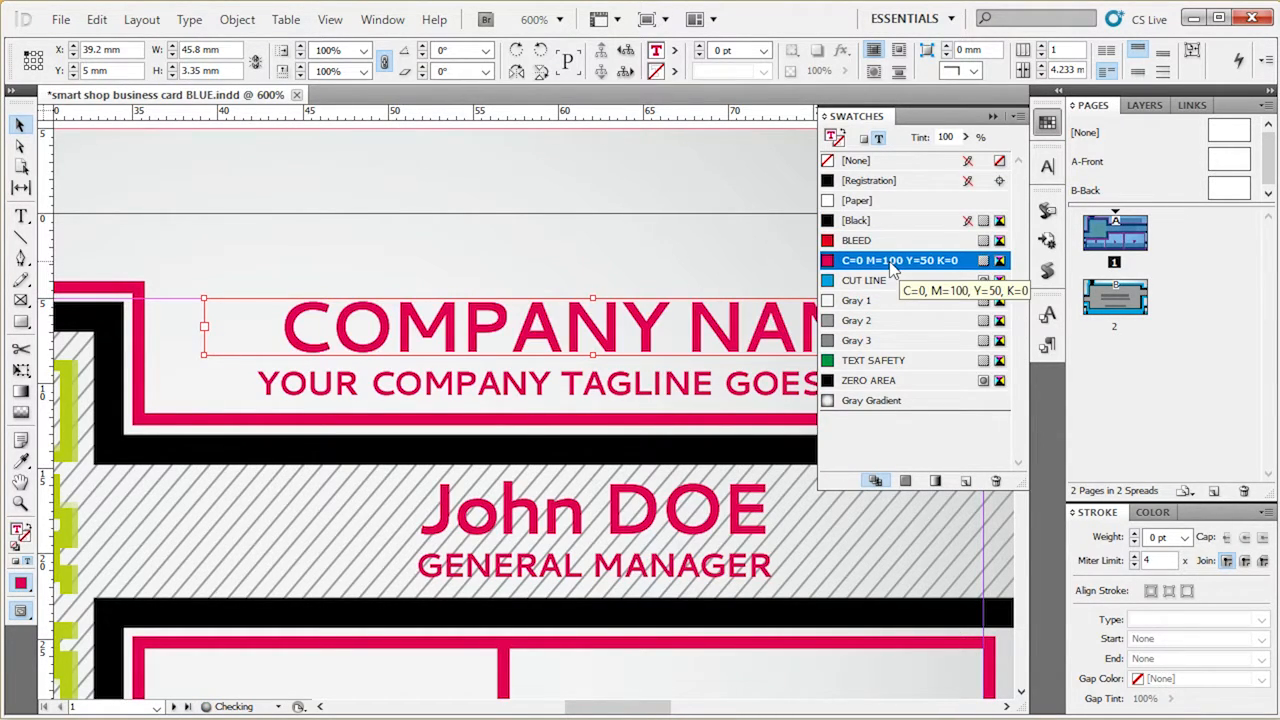
- Check the Gray Gradient fill of the card background, put the swatches away and leave everything on the front deselected
click(787, 166)
click(871, 400)
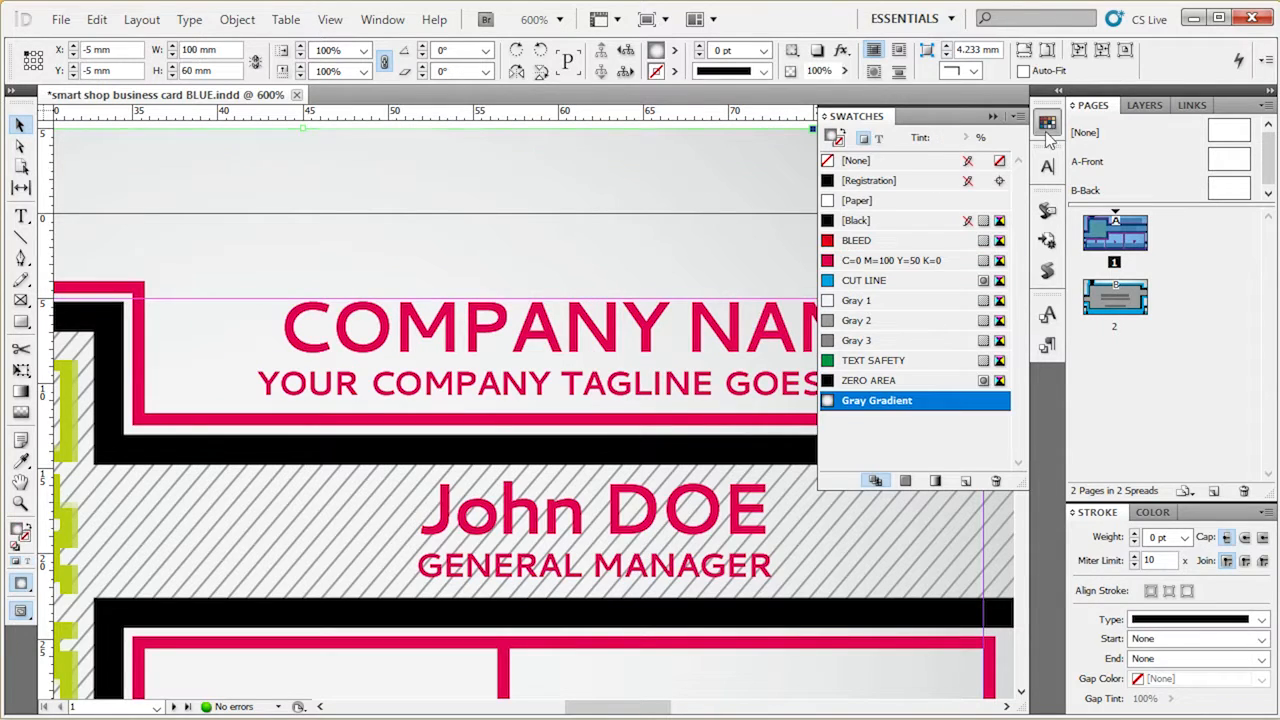
click(1047, 122)
scroll(654, 345, down, 3)
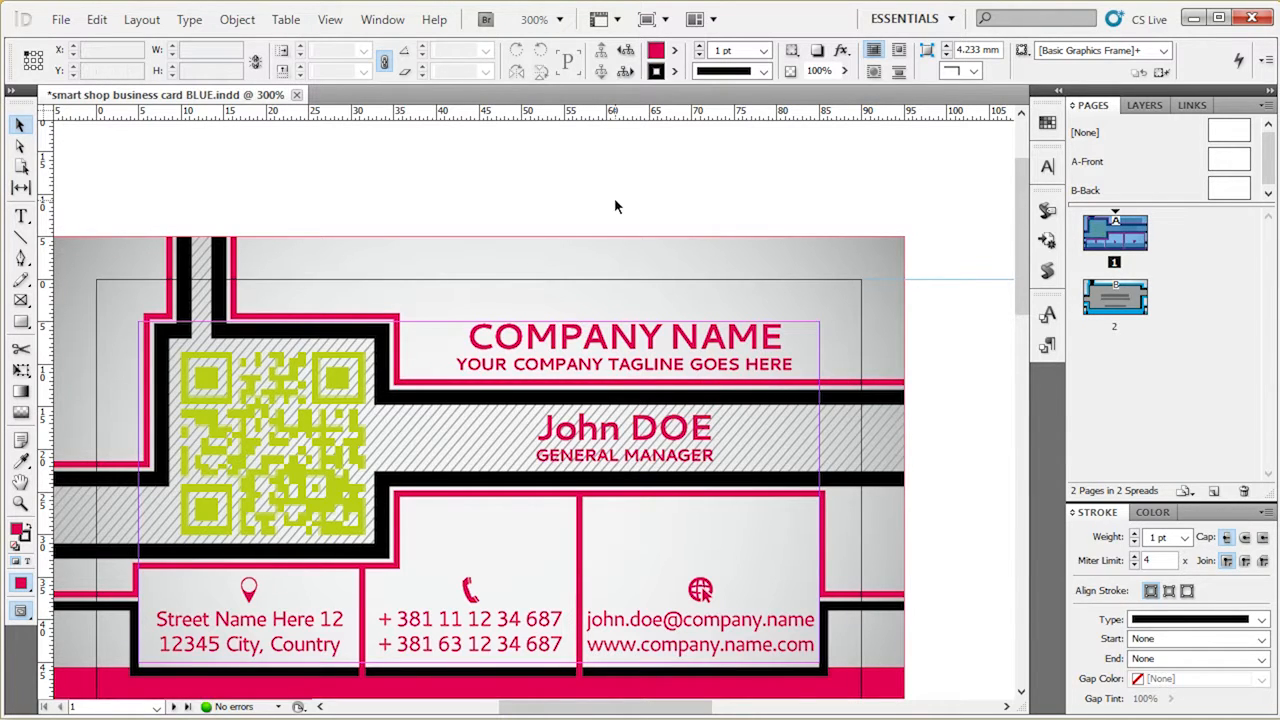
scroll(614, 205, down, 2)
click(618, 252)
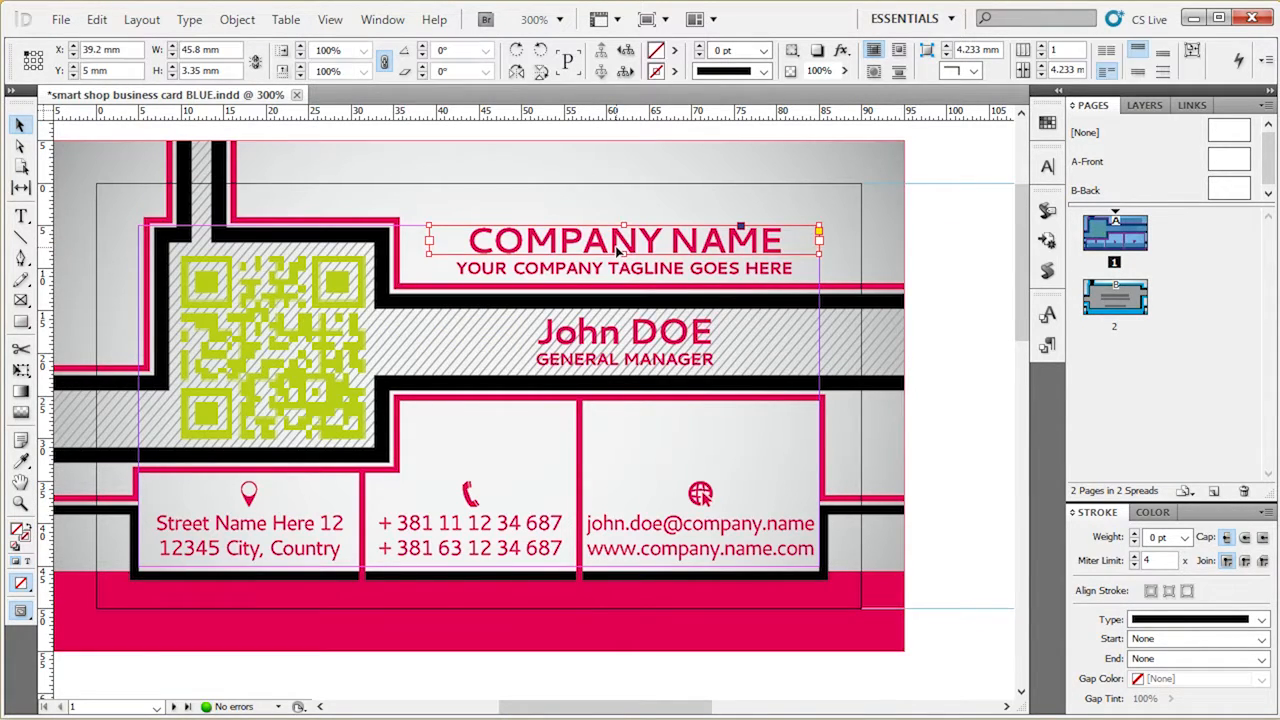
click(973, 234)
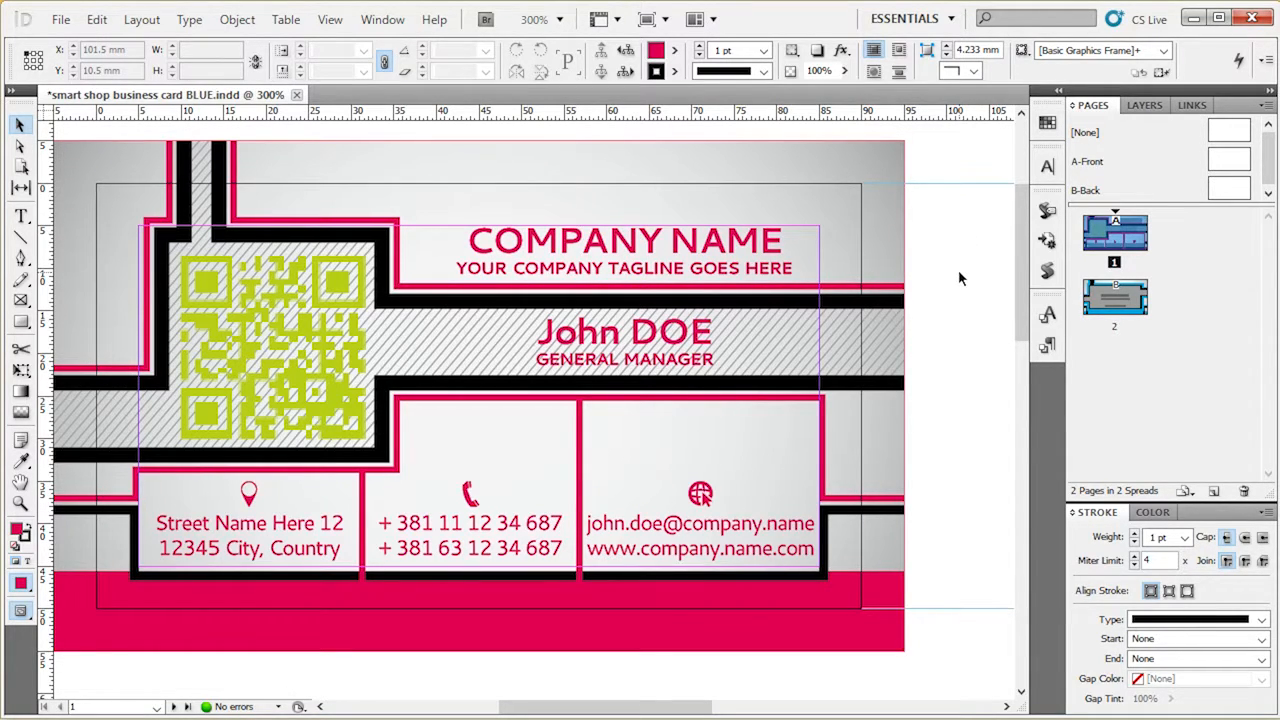
- Check the company name's font, size and spacing in the Character settings, deselect its frame and put those settings away
click(366, 22)
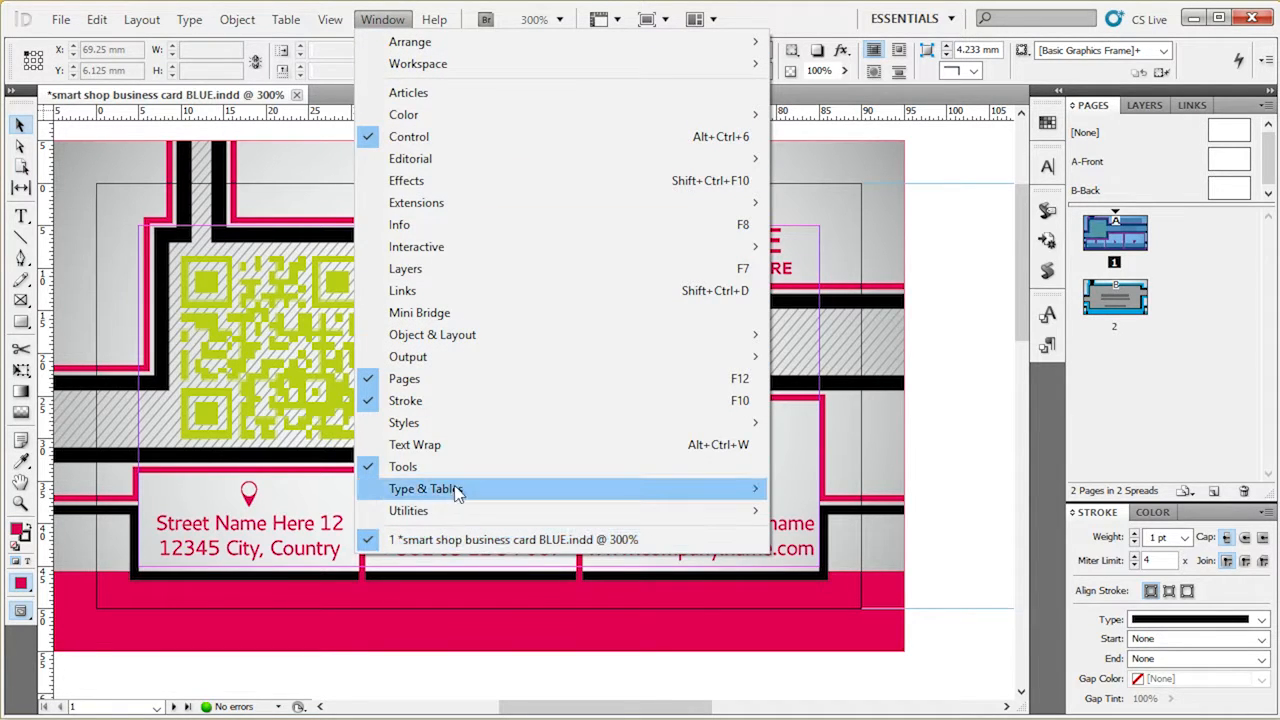
mouse_move(455, 492)
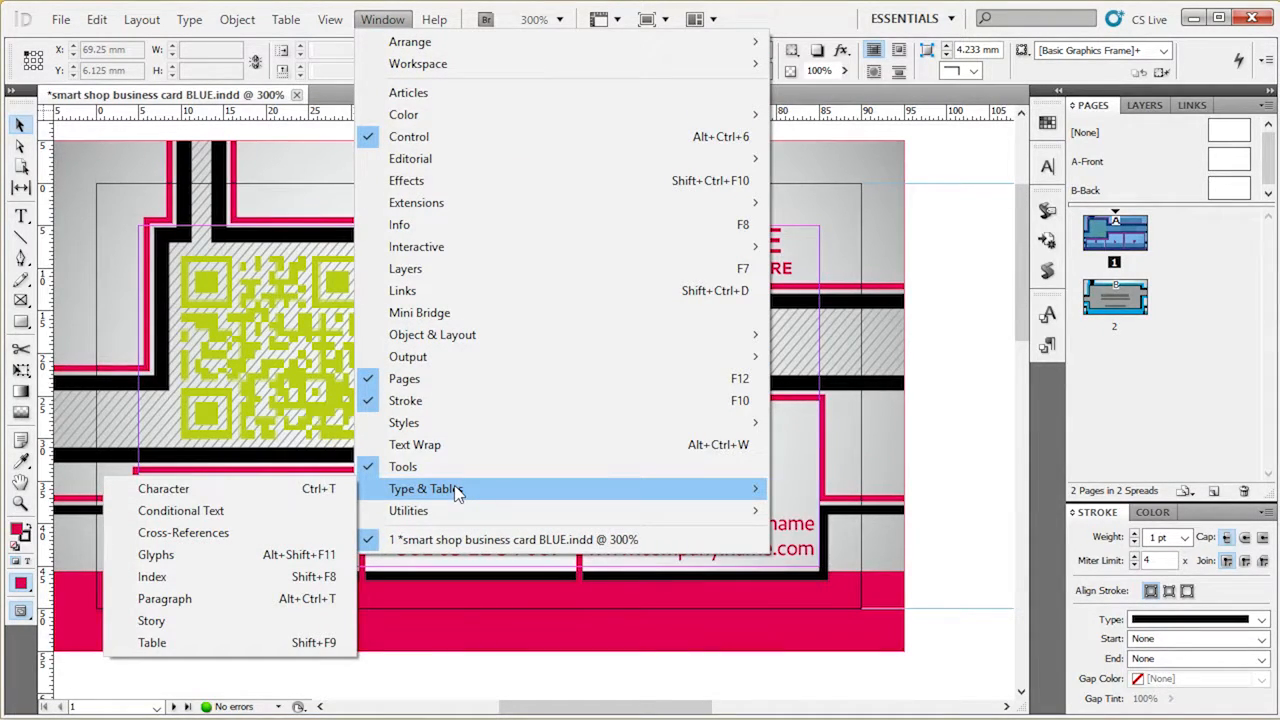
click(279, 489)
click(738, 233)
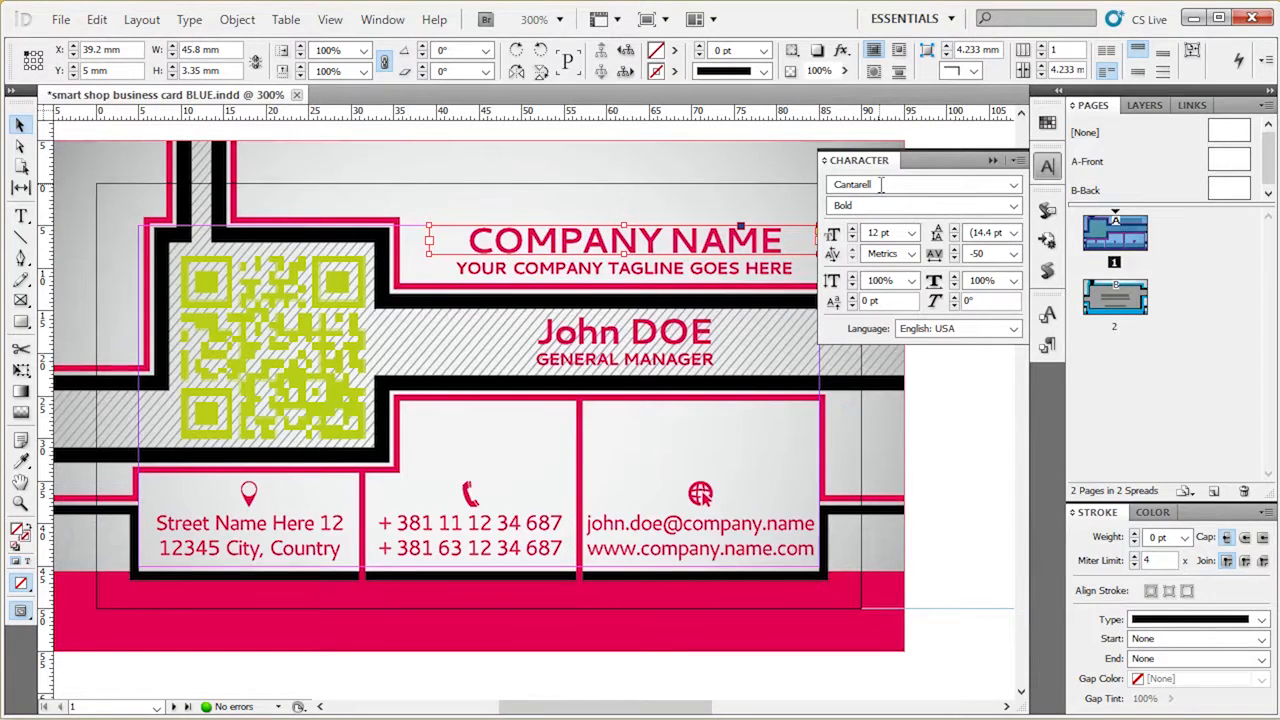
click(957, 465)
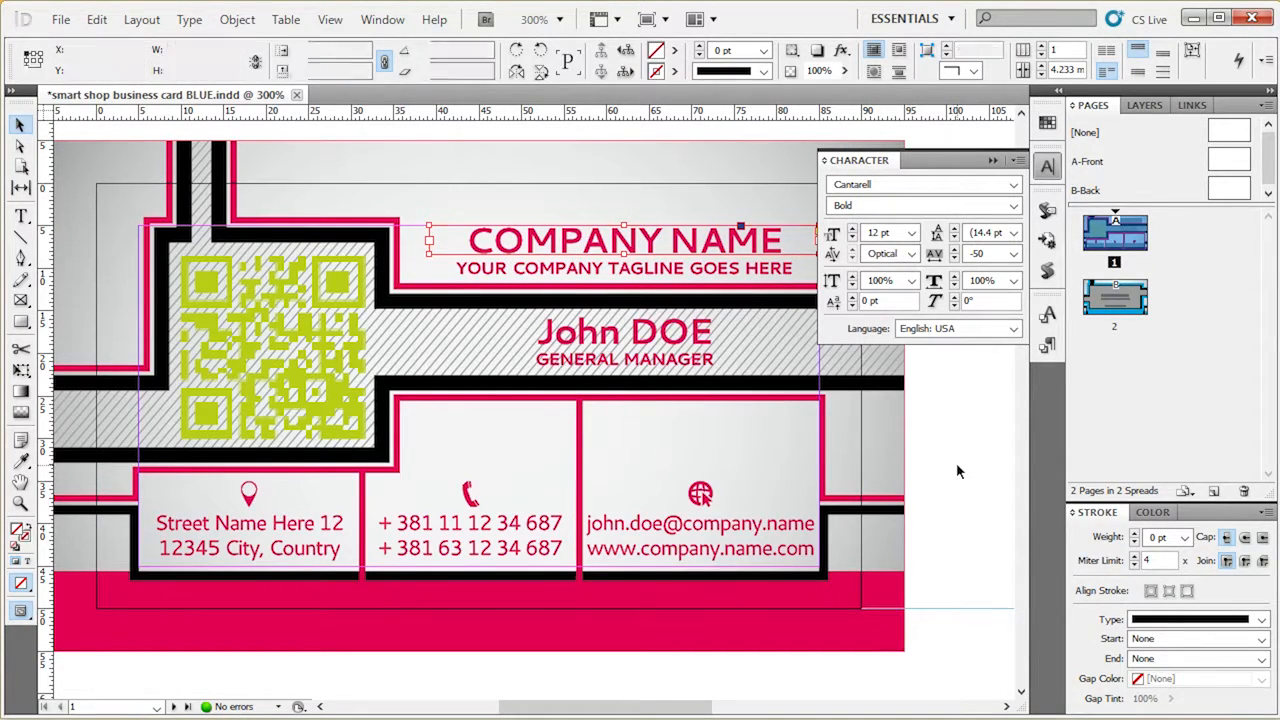
click(1047, 166)
click(1047, 166)
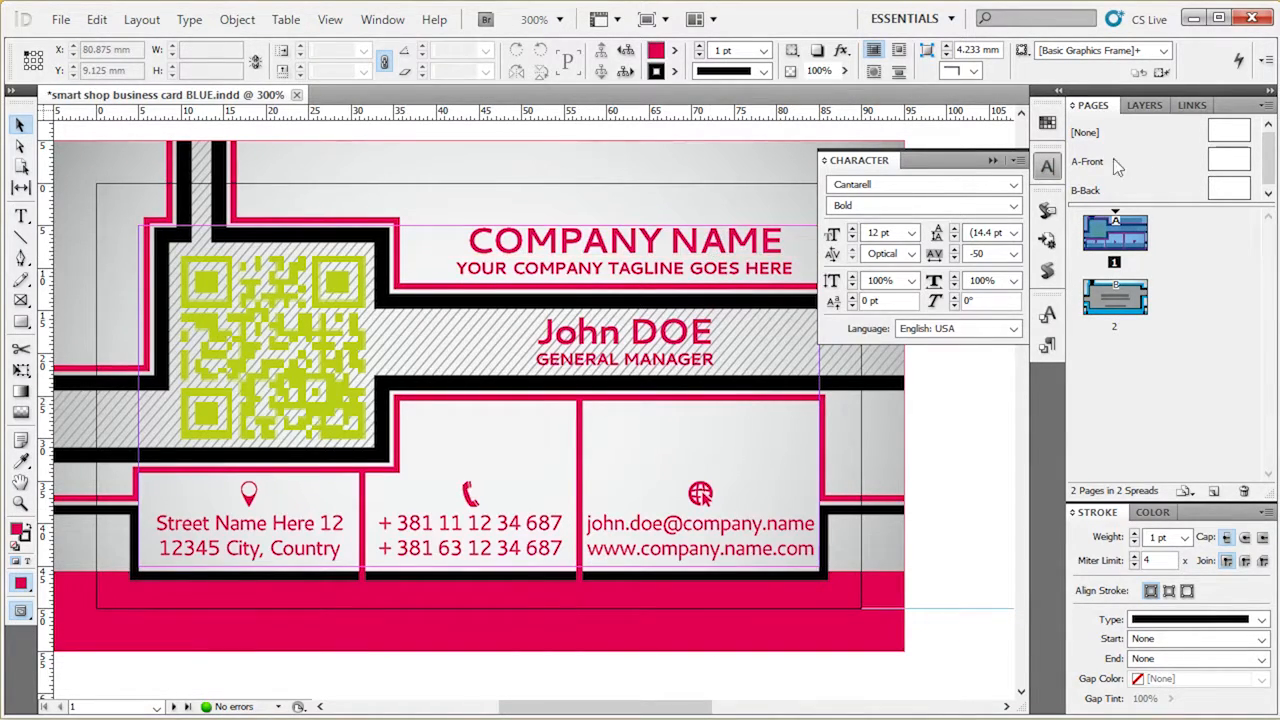
click(1047, 167)
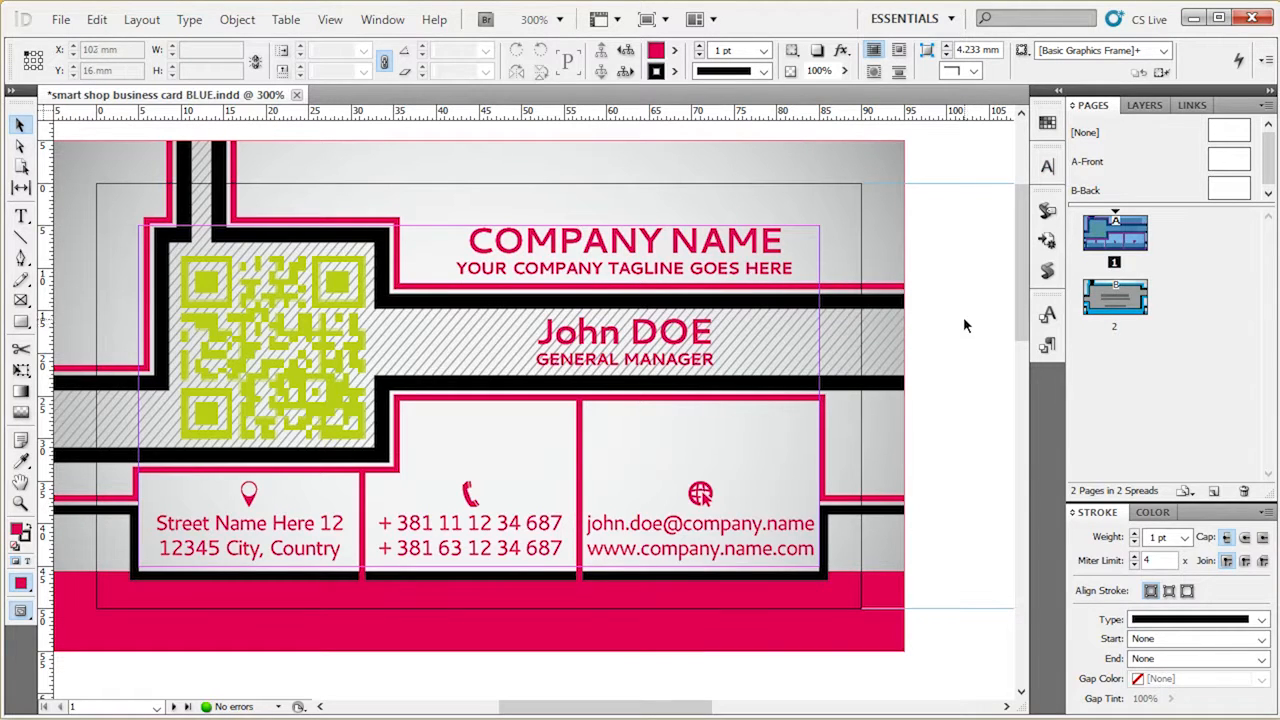
- Select the whole COMPANY NAME text on the front to inspect its character formatting, and deselect it
double_click(691, 243)
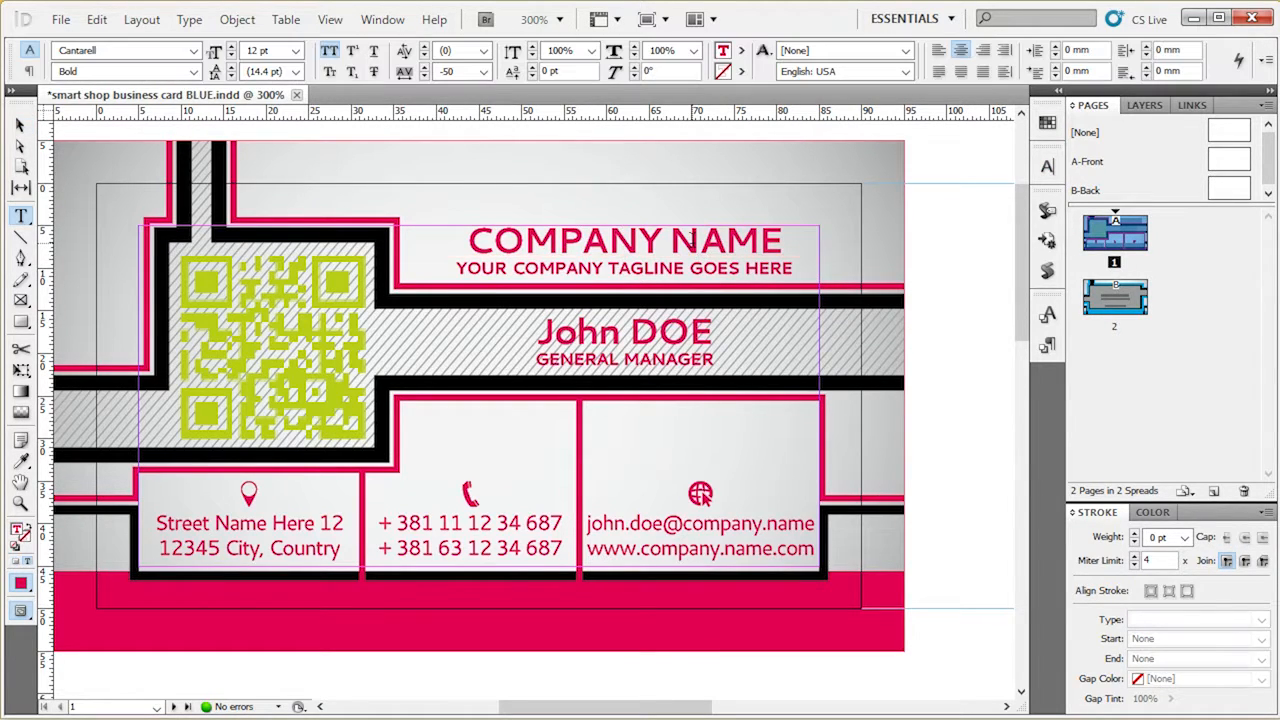
drag(482, 240, 795, 222)
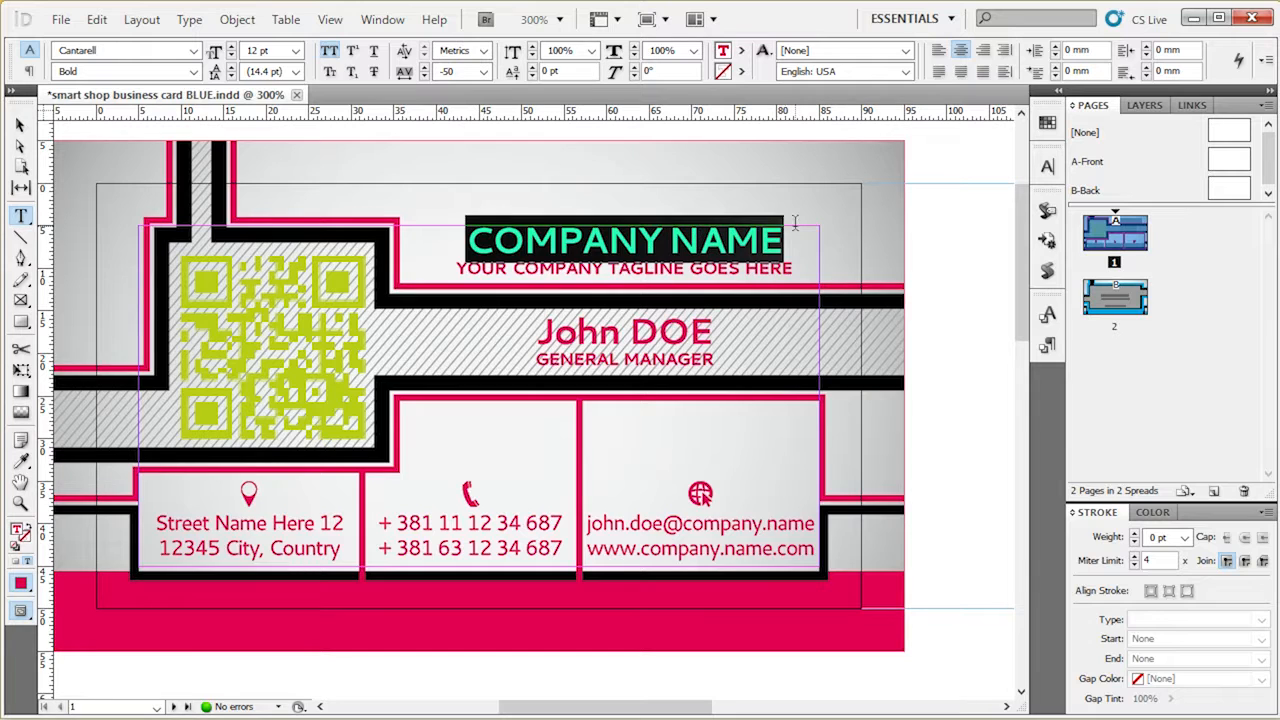
click(19, 124)
click(972, 290)
- Replace the COMPANY NAME text on the card front with SMART SHOP and leave everything deselected
key(t)
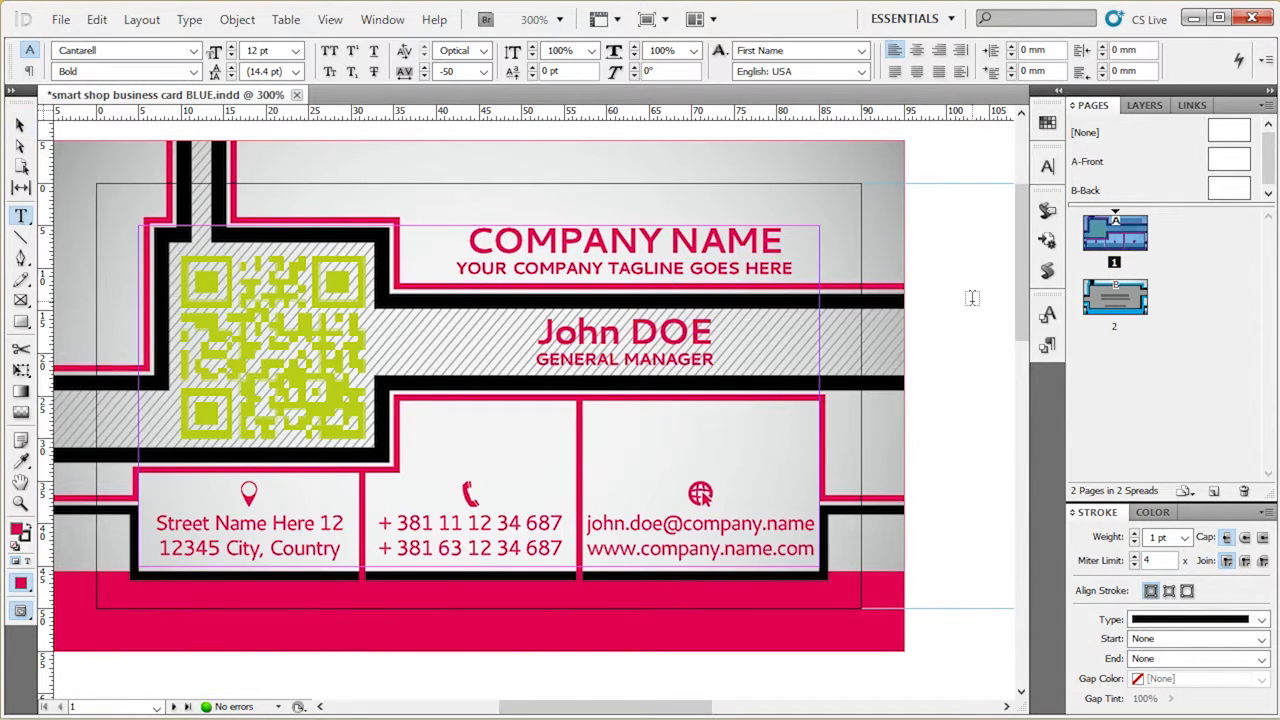
scroll(598, 233, up, 4)
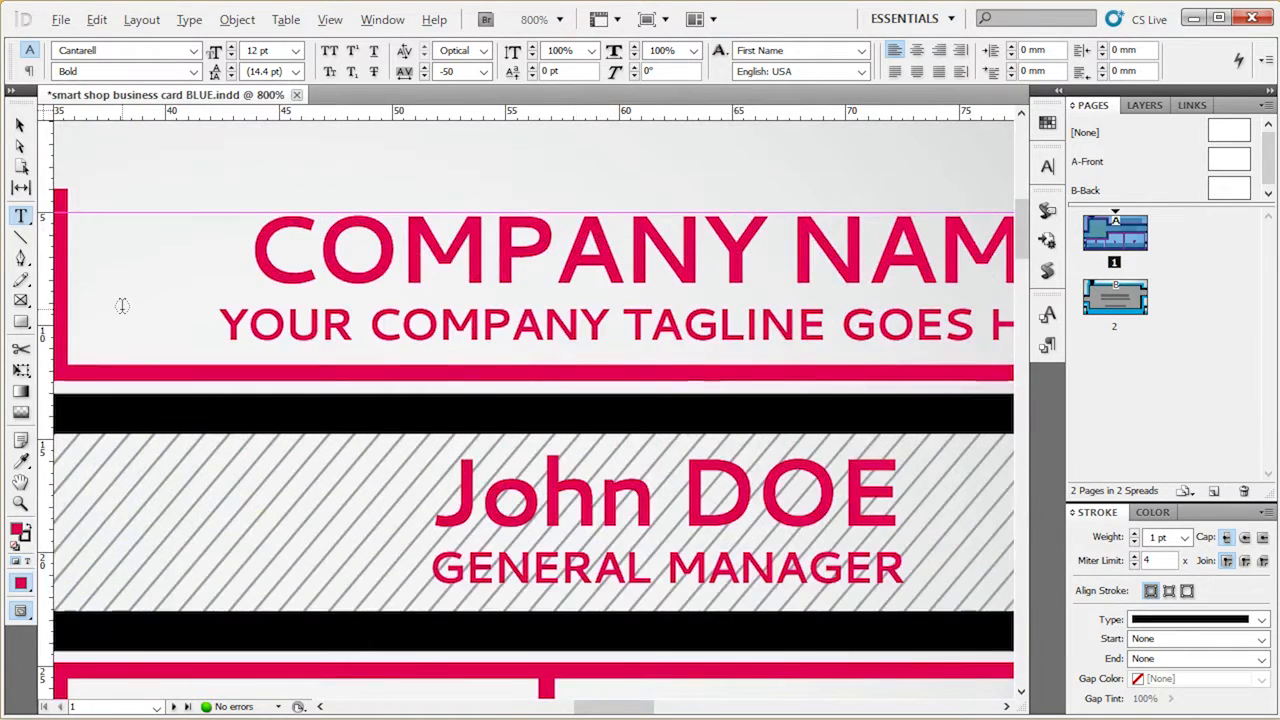
scroll(120, 300, down, 1)
drag(216, 262, 832, 265)
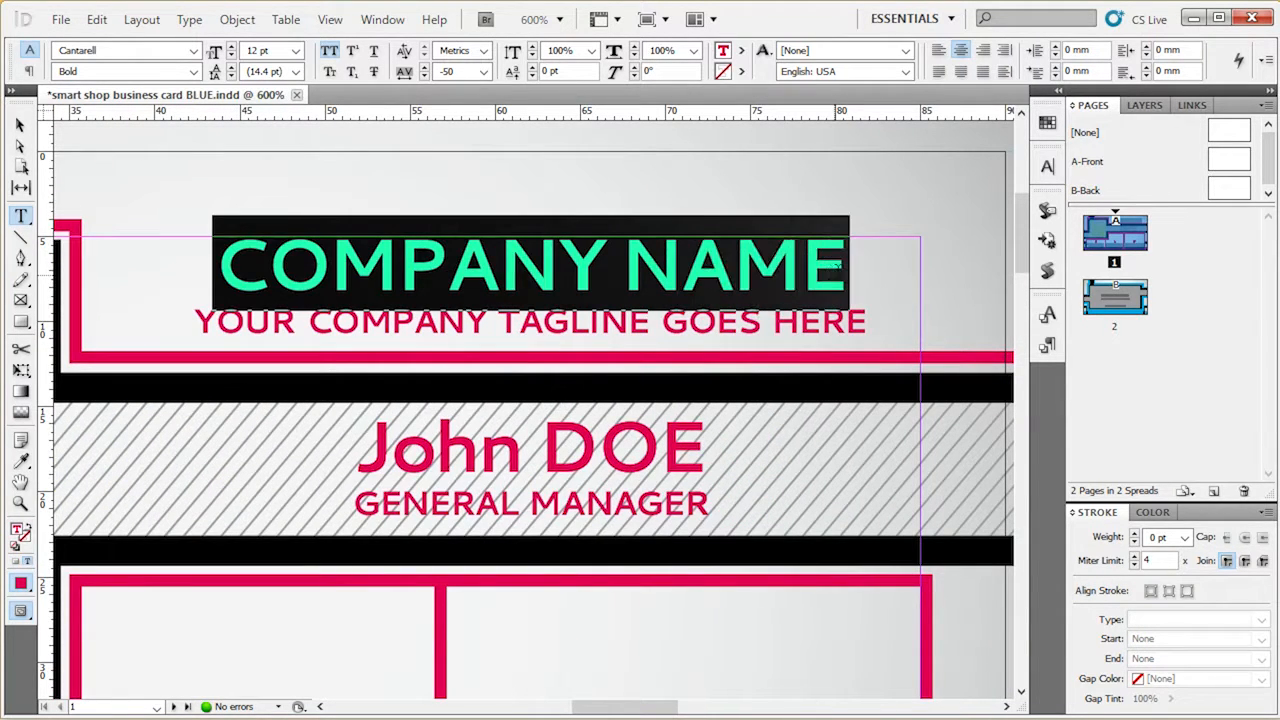
text(SMART)
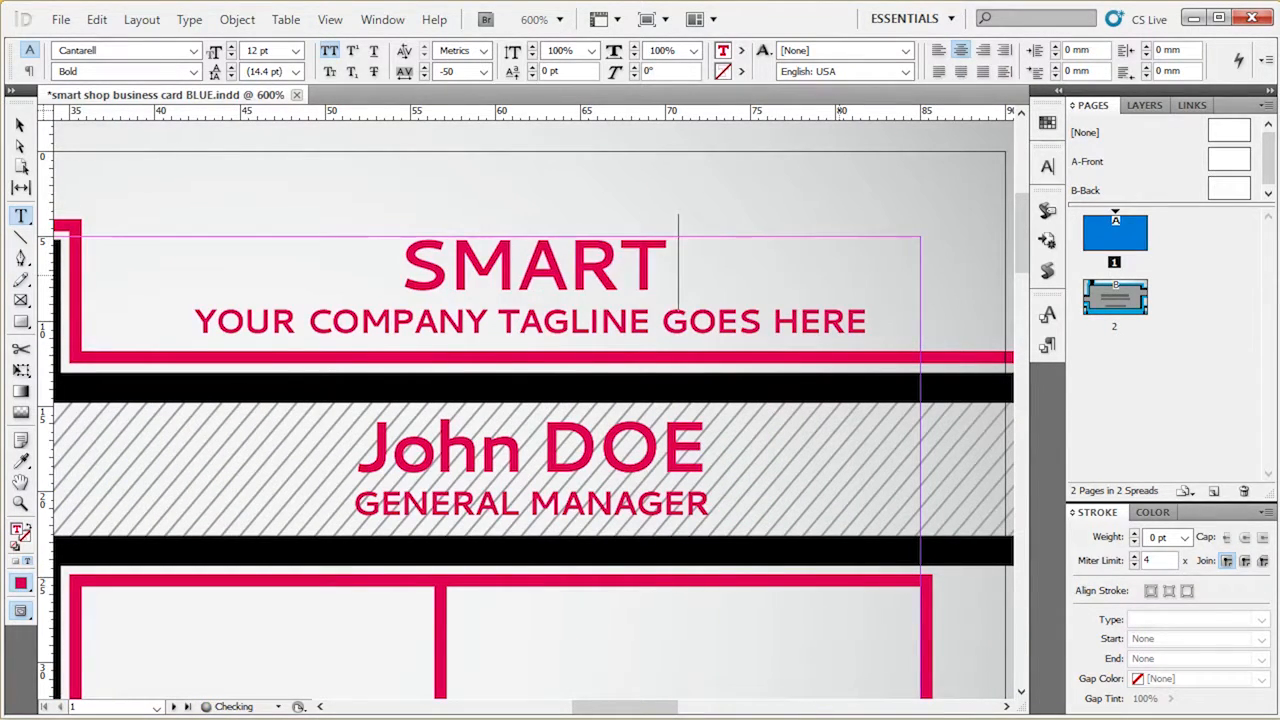
text( SHOP)
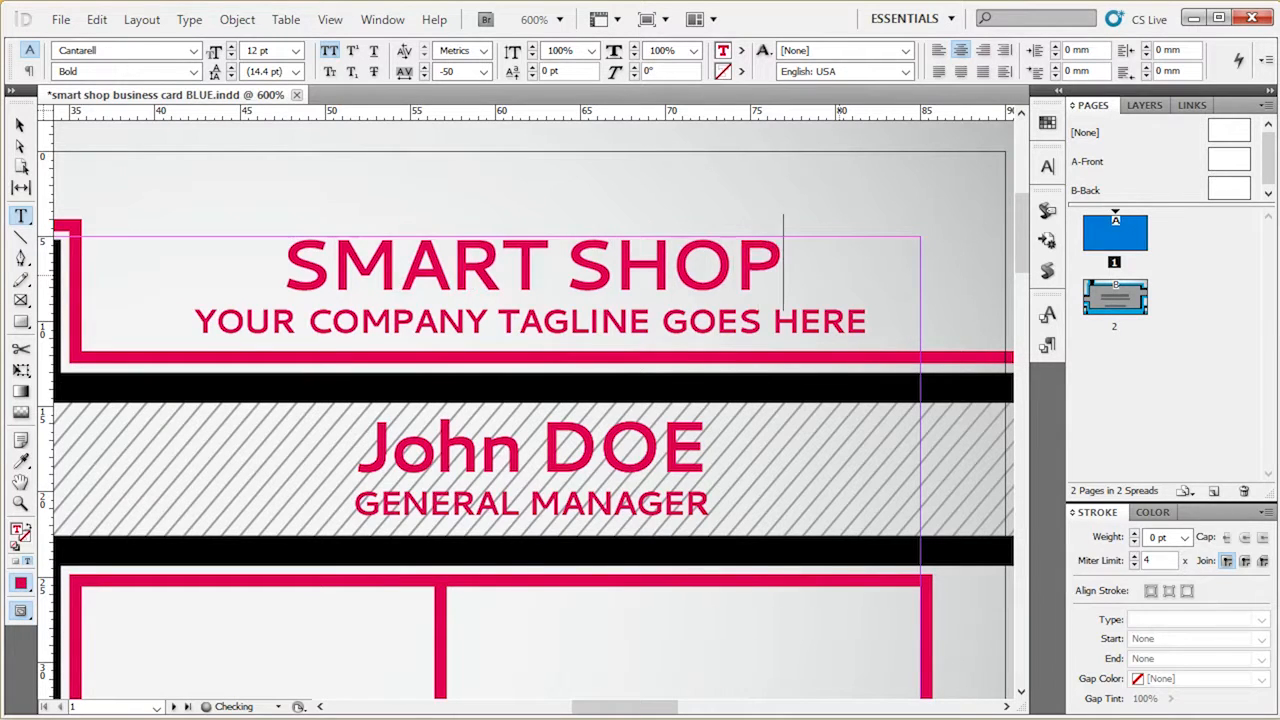
click(19, 124)
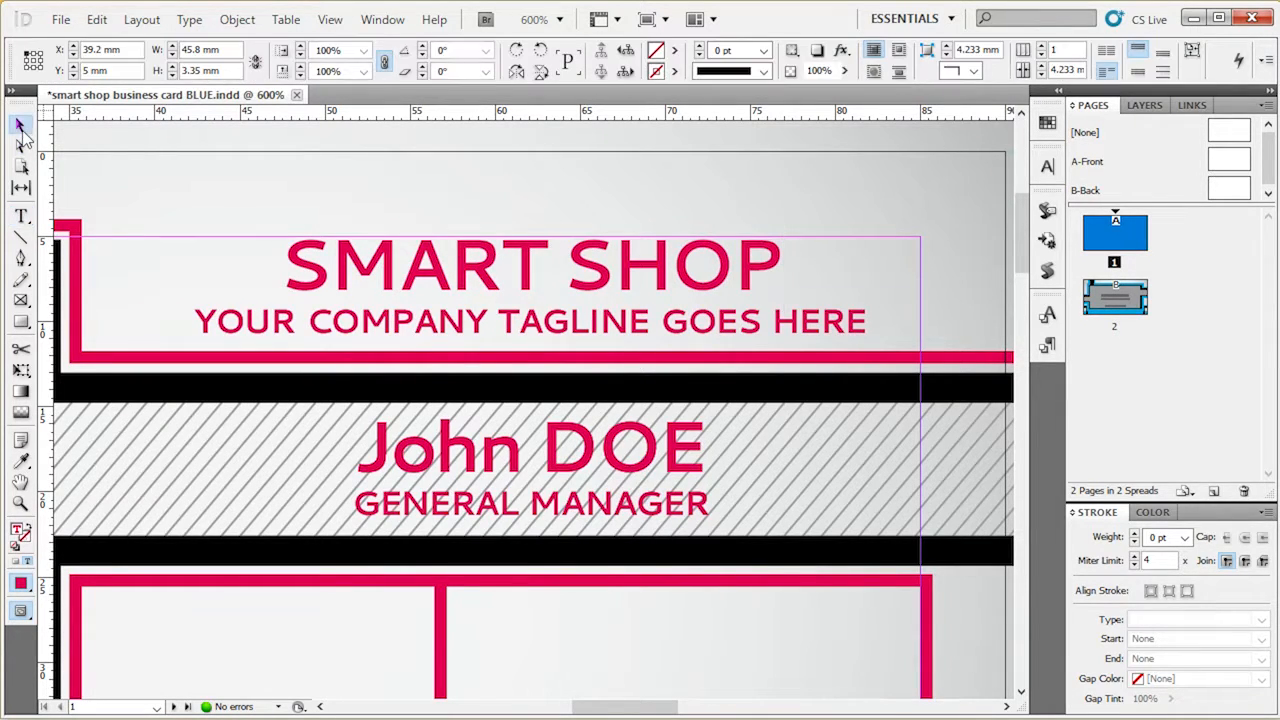
click(378, 332)
key(ctrl+minus)
key(ctrl+minus)
key(ctrl+minus)
key(ctrl+minus)
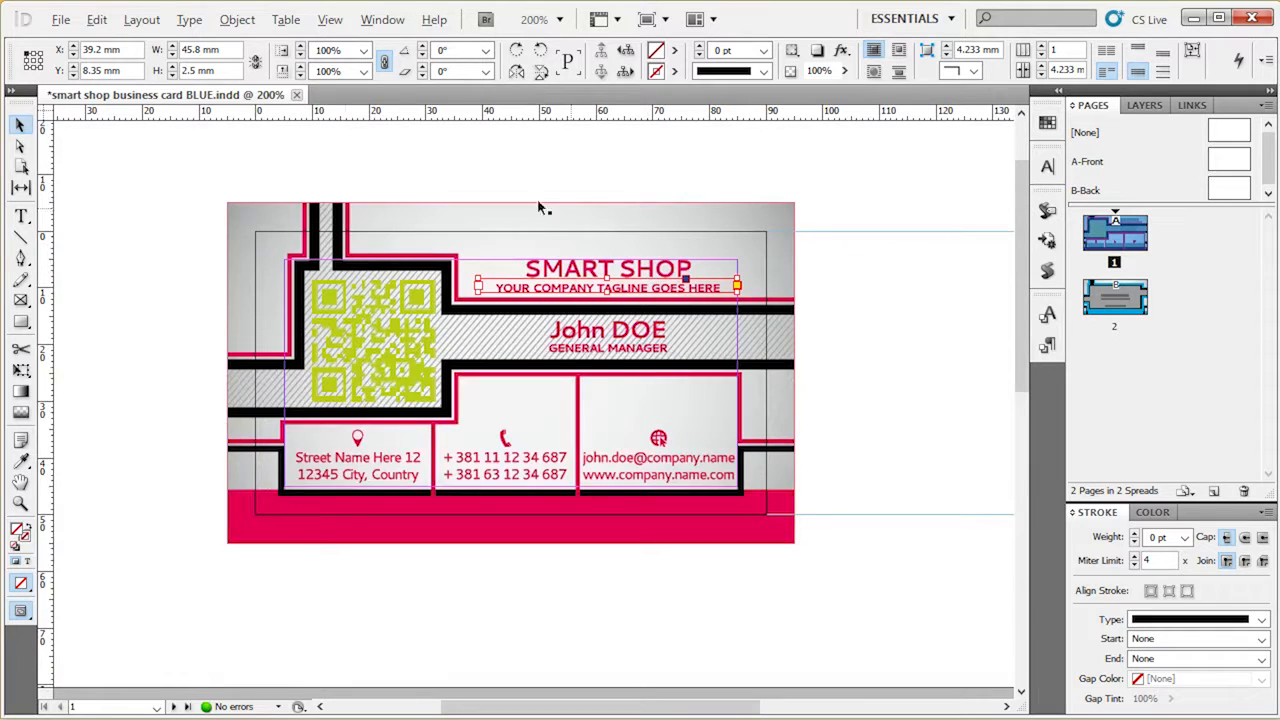
click(978, 355)
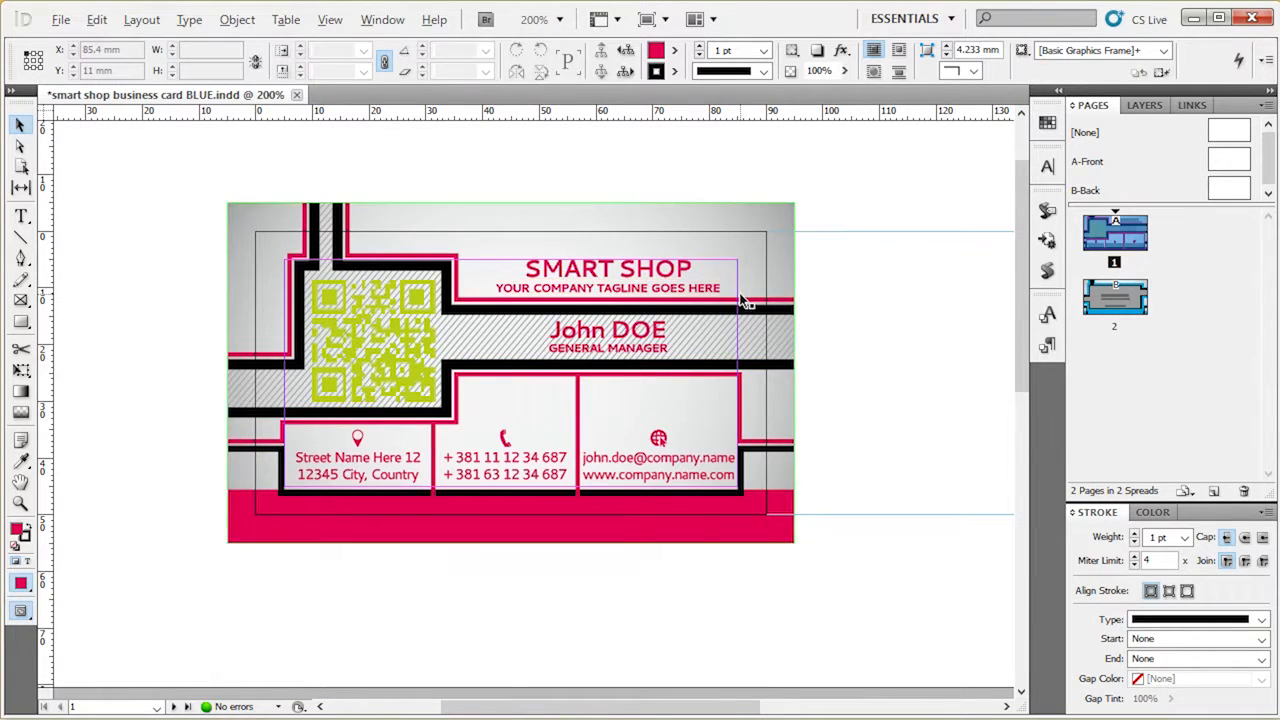
- Review the document's list of paragraph styles and put it away
scroll(740, 297, up, 2)
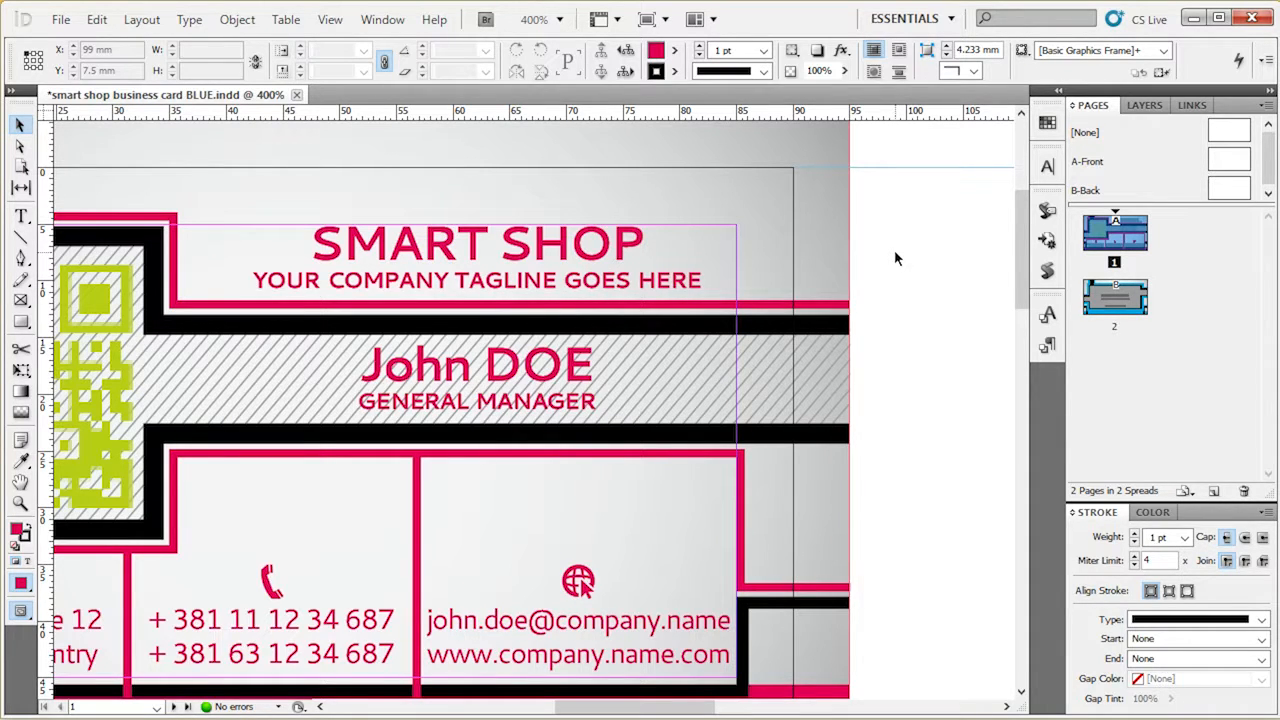
click(1047, 345)
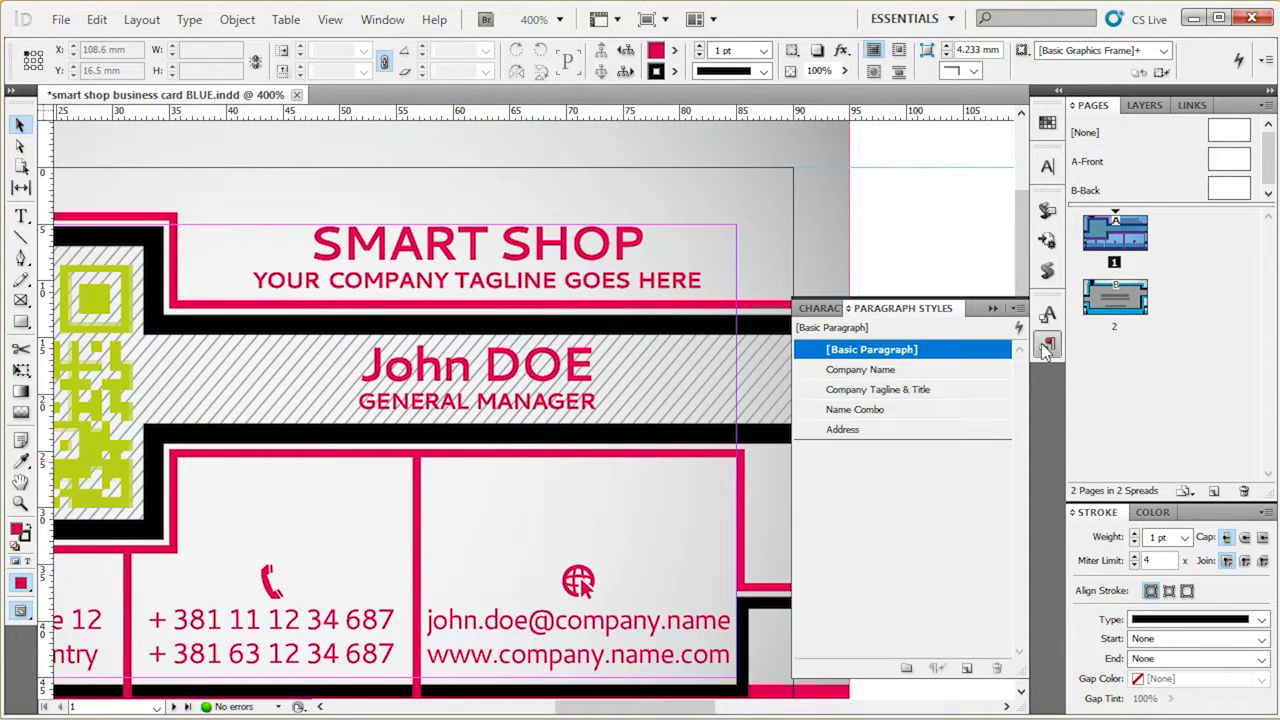
click(926, 574)
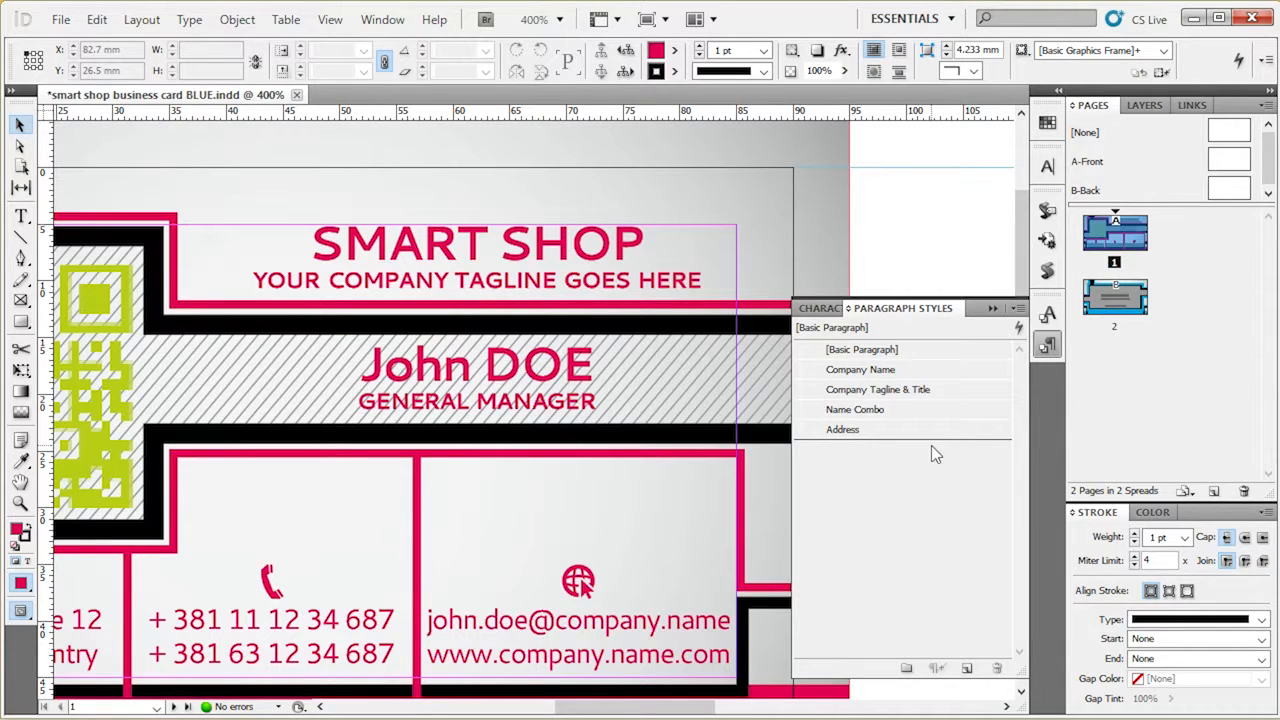
click(1047, 344)
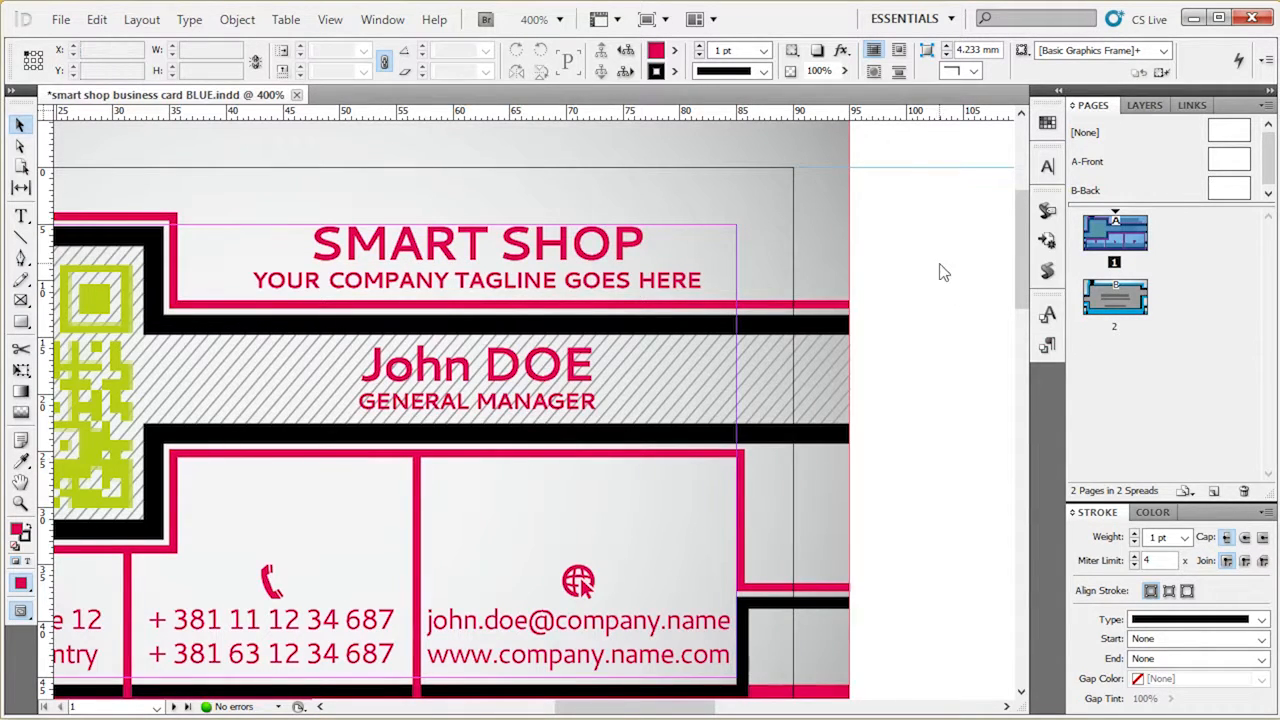
- Inspect the frames of the SMART SHOP text and the tagline below it, and leave both deselected
click(580, 236)
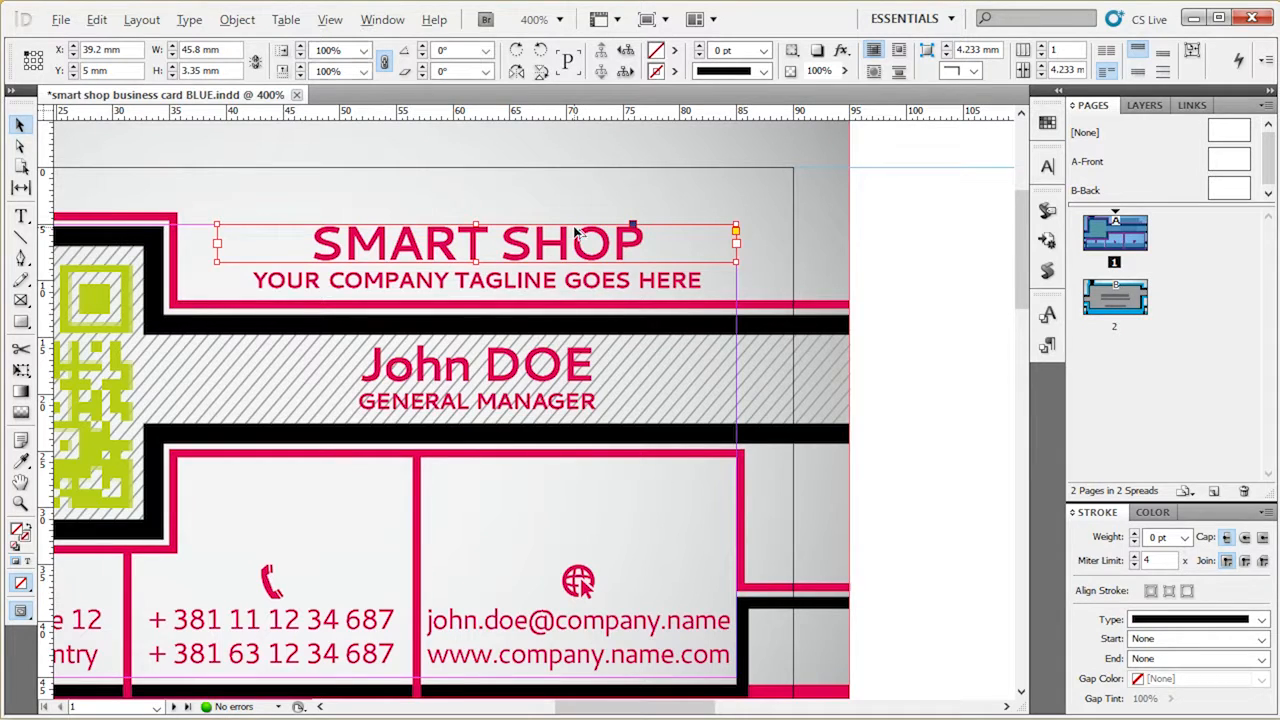
scroll(576, 232, down, 1)
scroll(455, 265, up, 1)
click(455, 266)
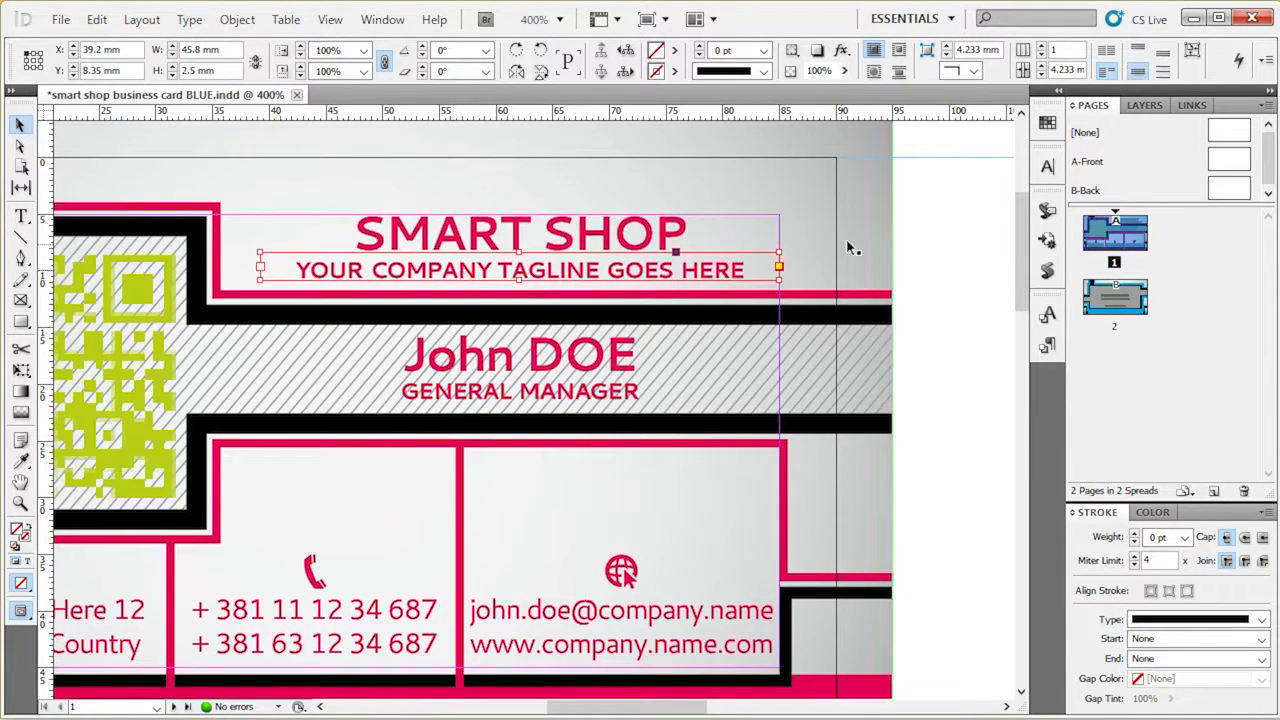
click(948, 269)
- Minimise the business card document's window and the INDD folder window to reveal the desktop
scroll(948, 268, down, 2)
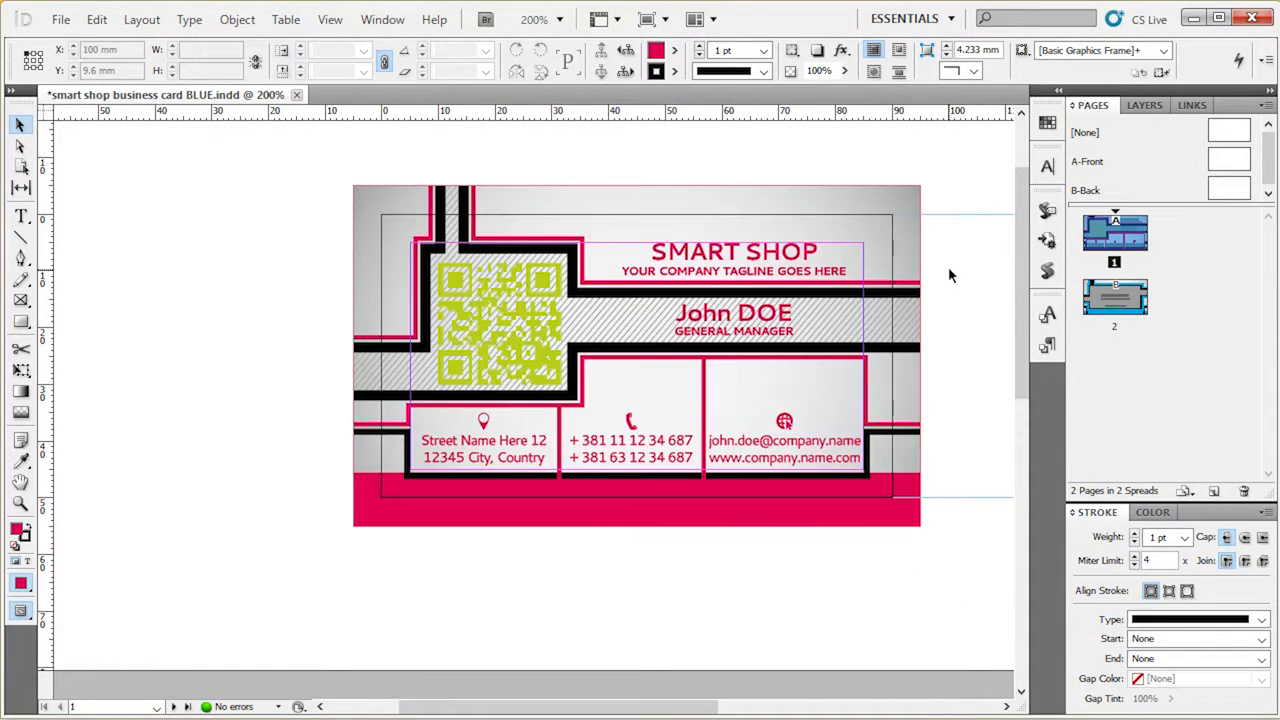
click(1193, 22)
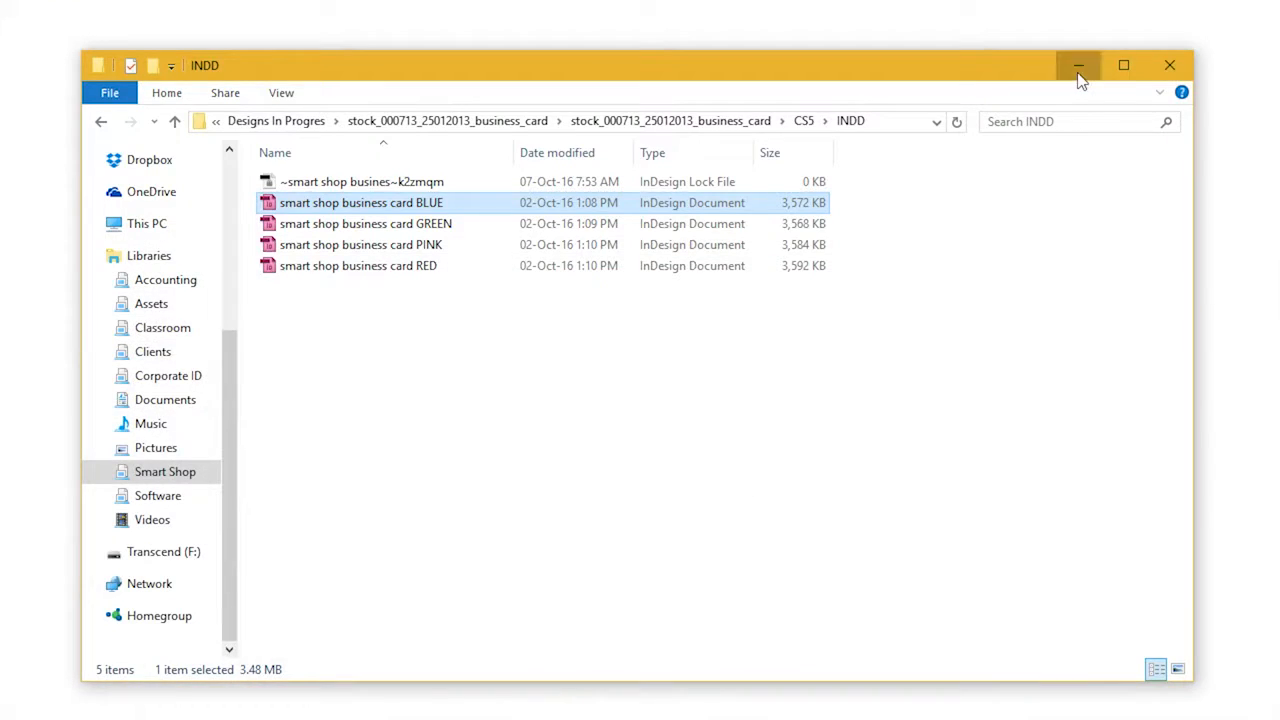
click(1077, 63)
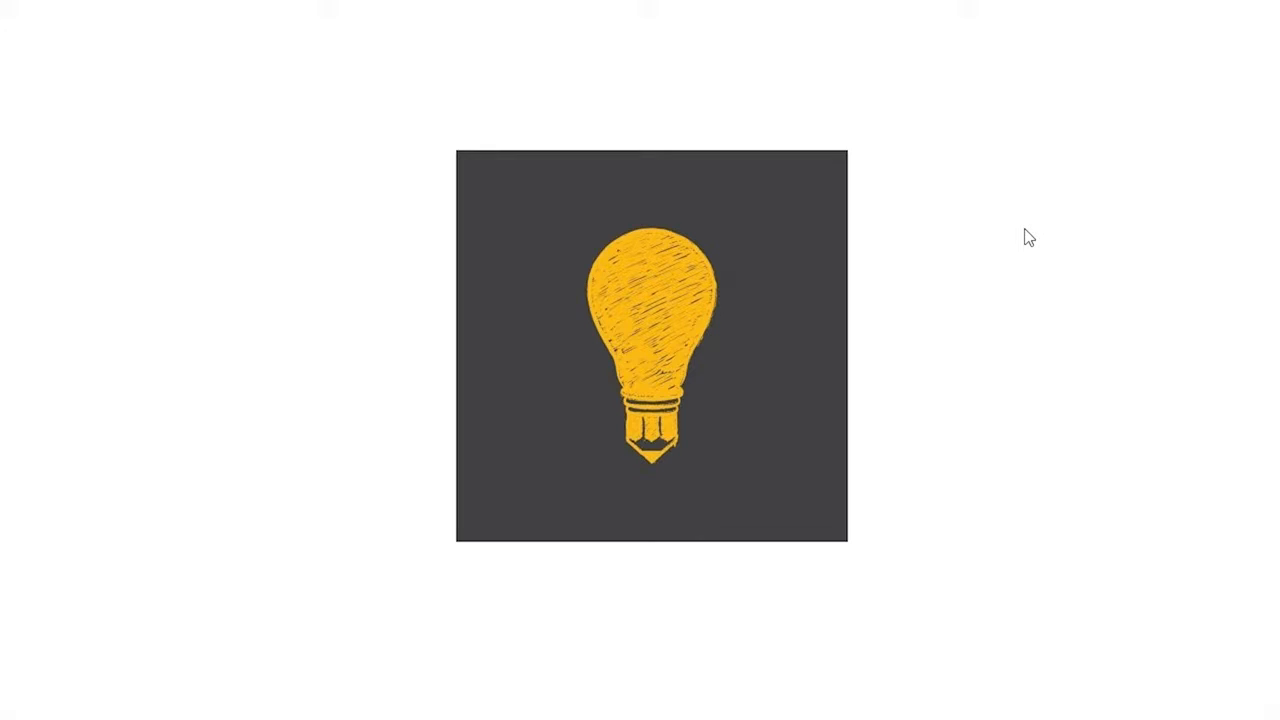